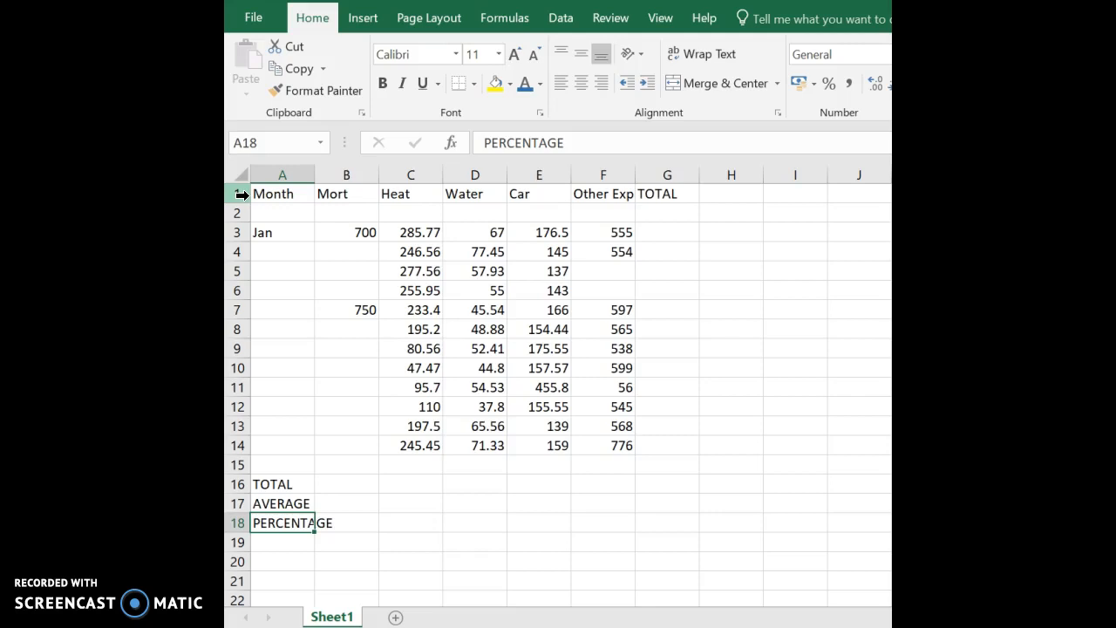
# Insert a blank row above the table headings row.
pyautogui.click(242, 193)
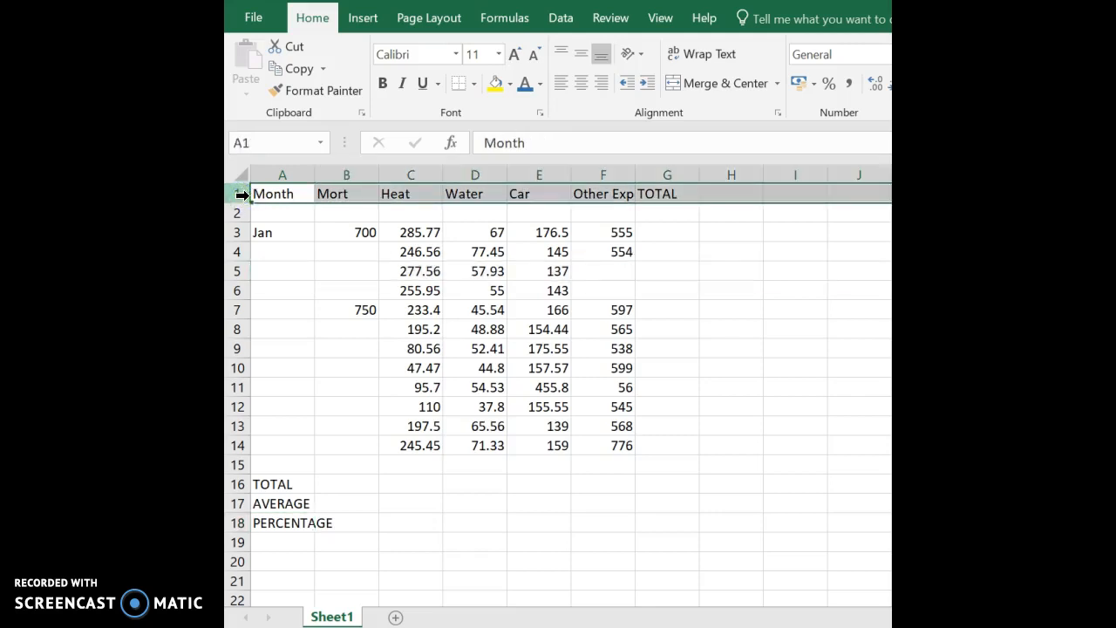
pyautogui.click(286, 173)
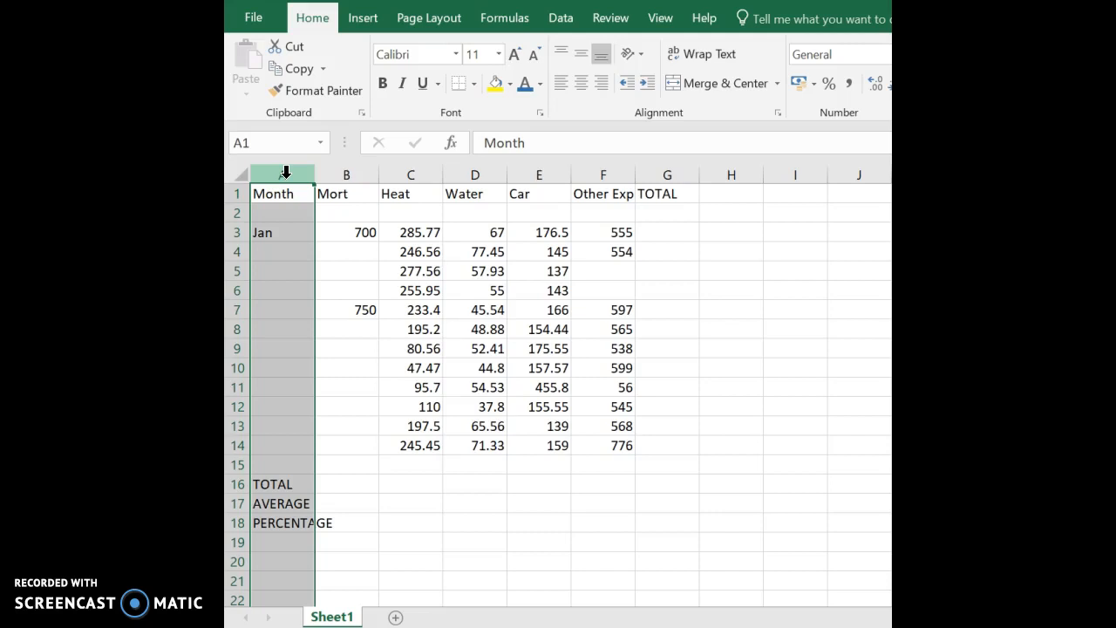
pyautogui.click(241, 193)
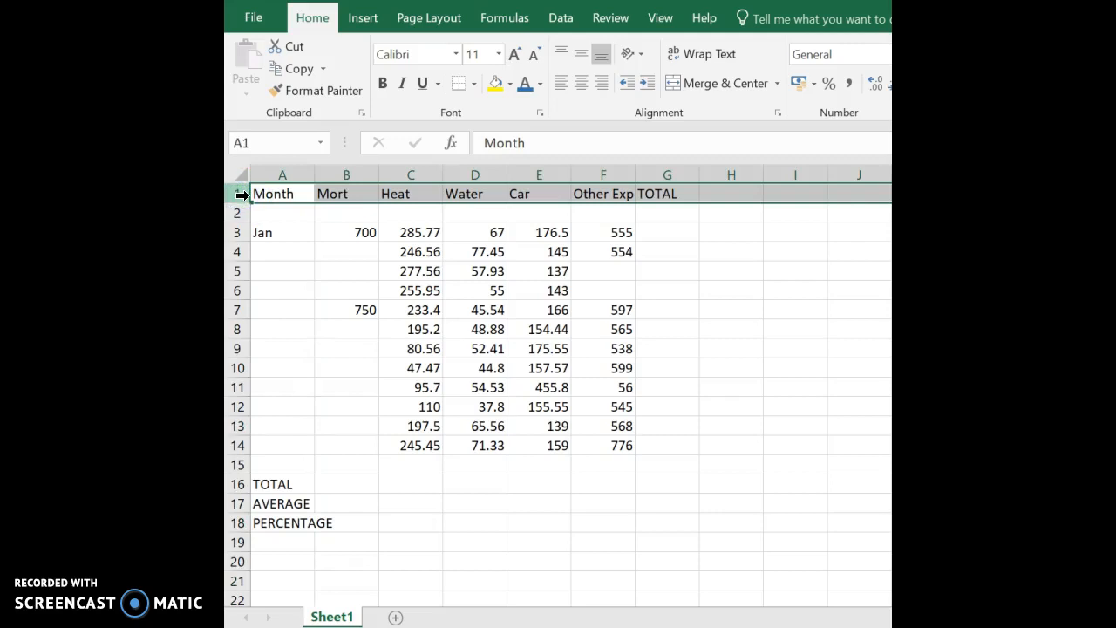
pyautogui.rightClick(241, 194)
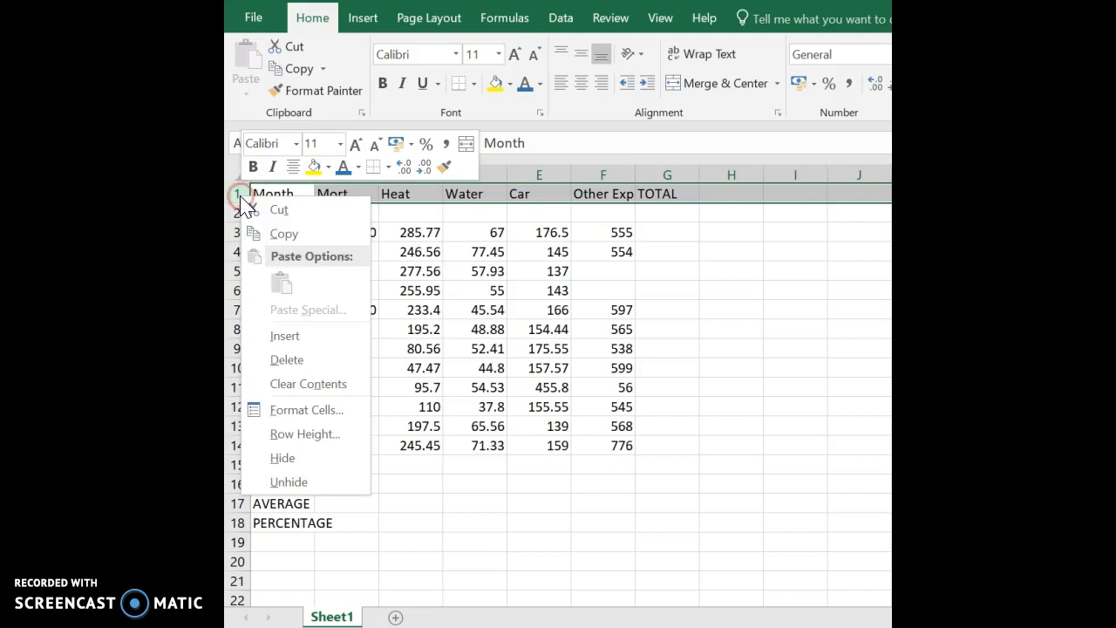
pyautogui.click(288, 336)
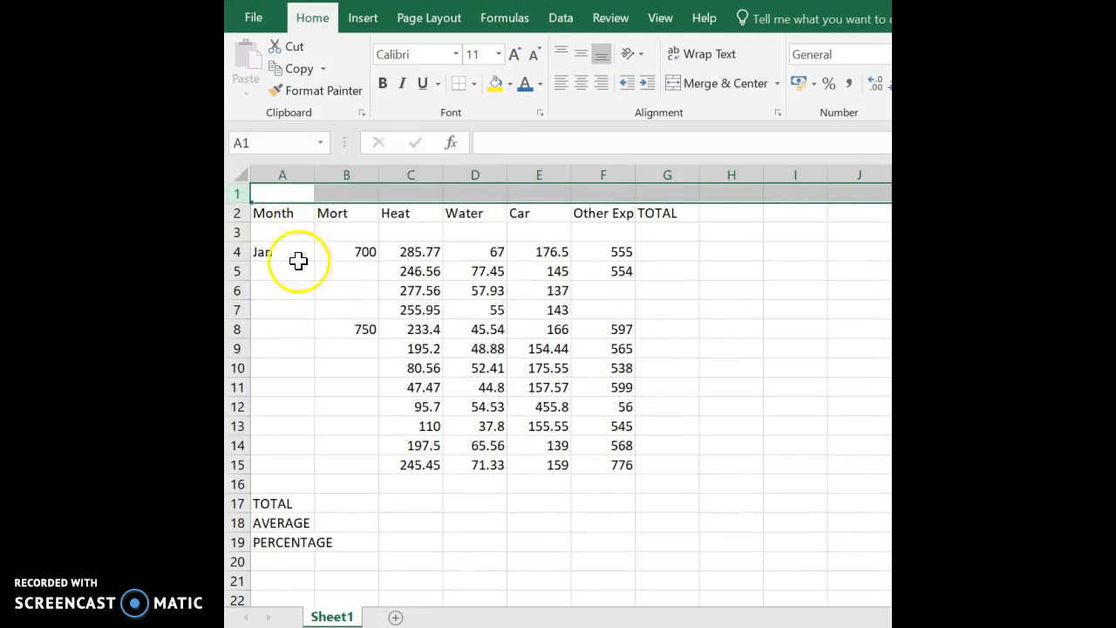
# Enter 'ANNUAL EXPENDITURE' in A1, make it bold and enlarge its font size.
pyautogui.click(279, 198)
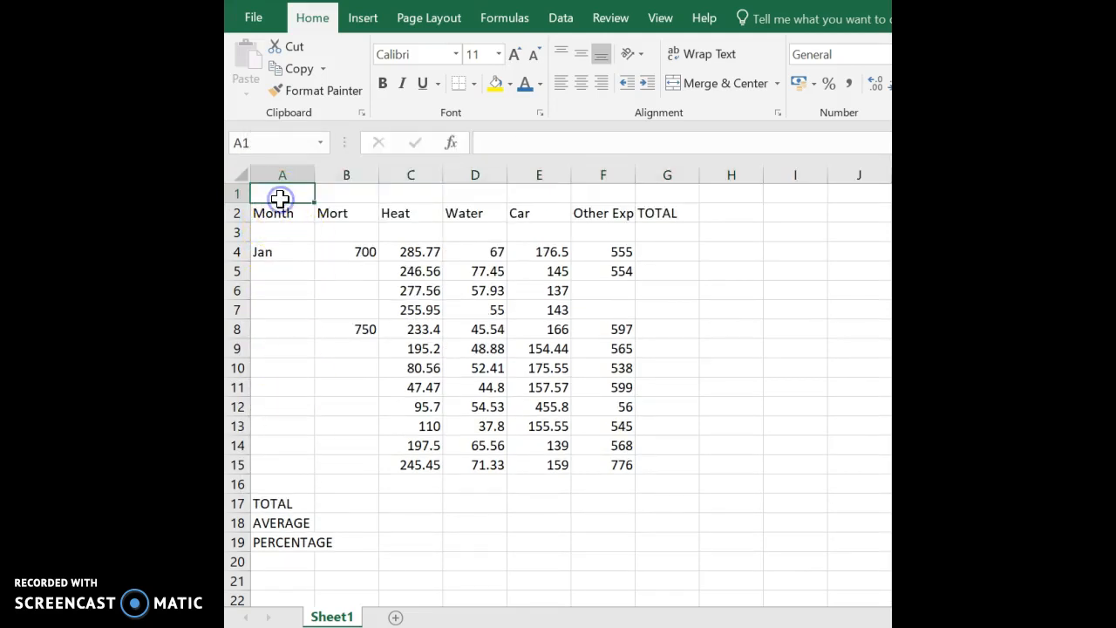
pyautogui.write('ANN')
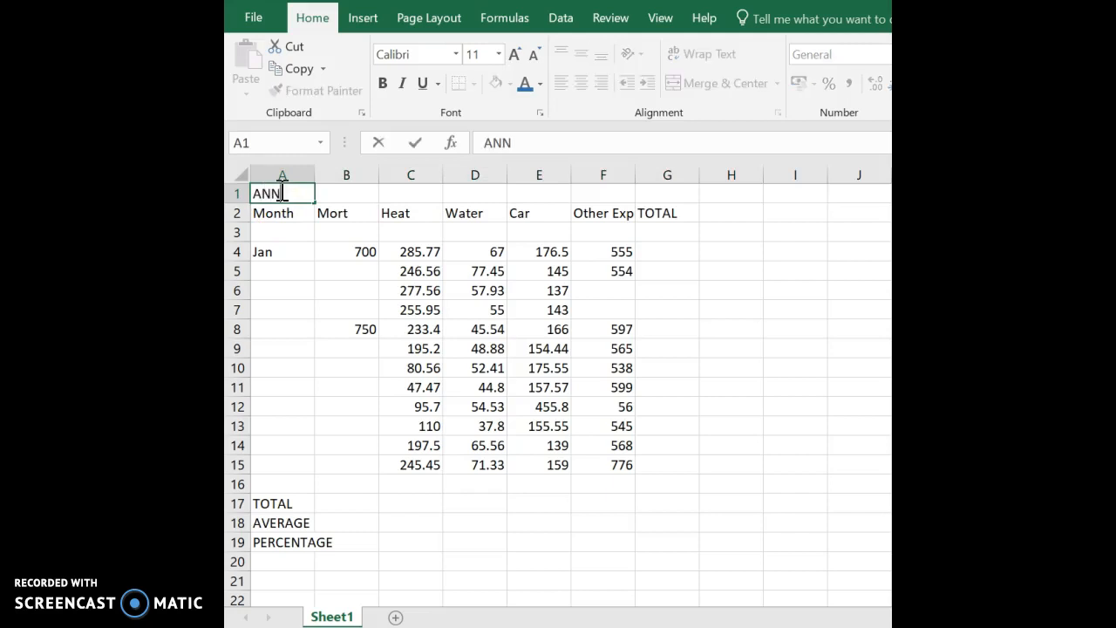
pyautogui.write('UAL EXPEN')
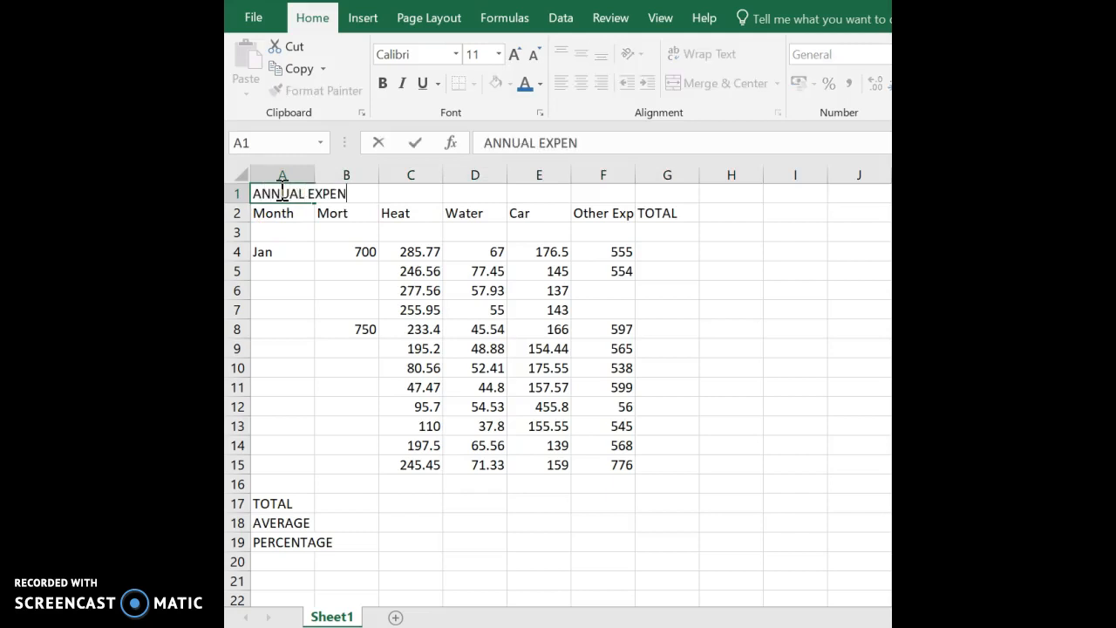
pyautogui.write('DITURE')
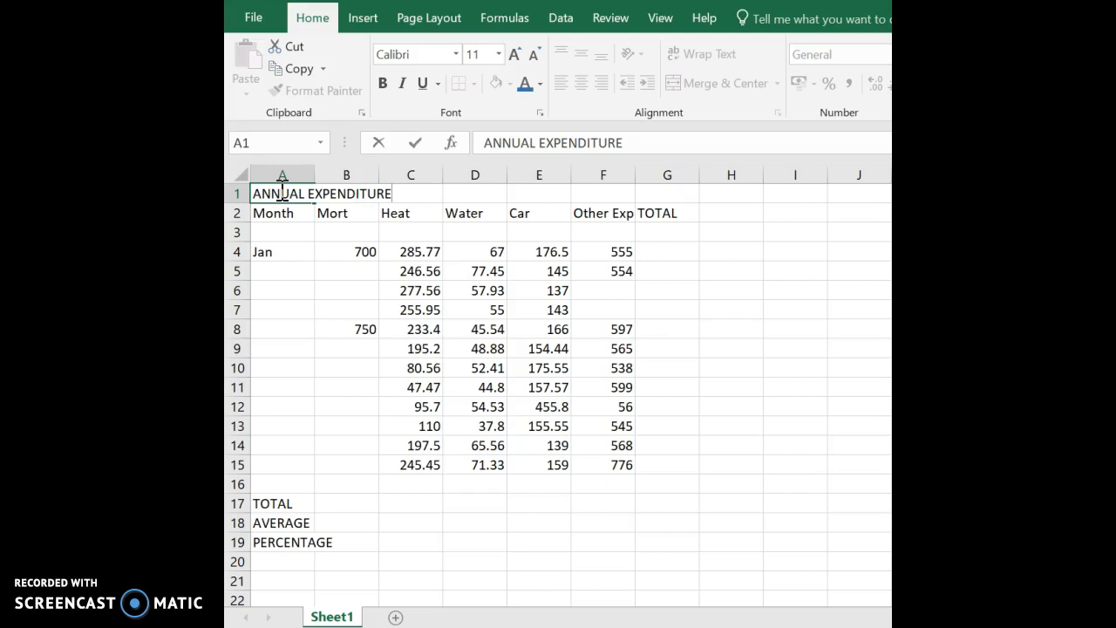
pyautogui.press('Return')
pyautogui.click(279, 189)
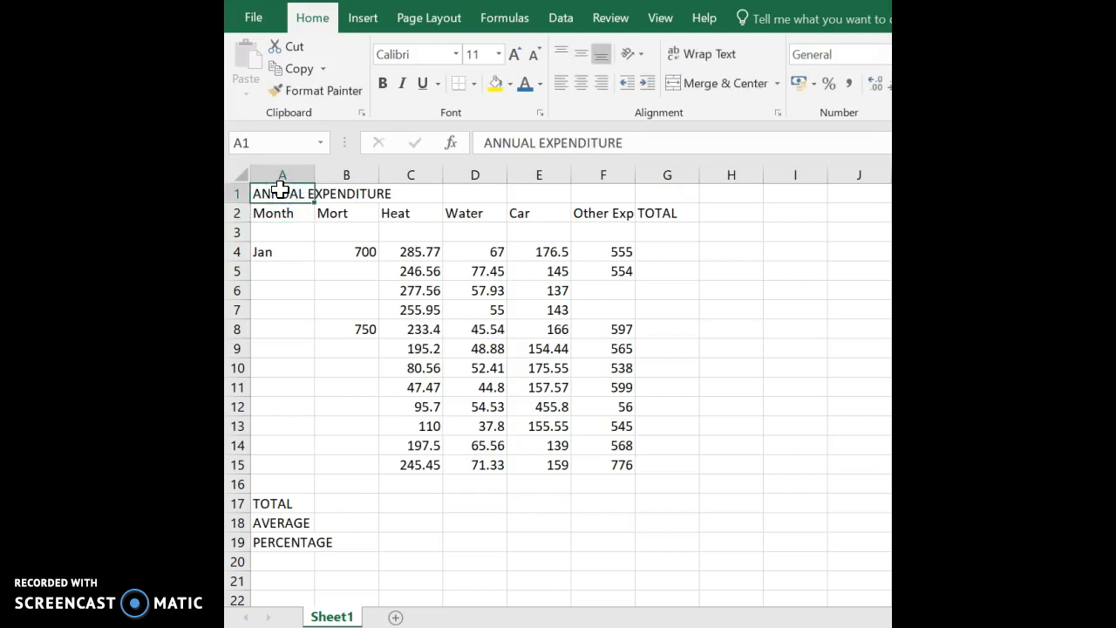
pyautogui.click(382, 84)
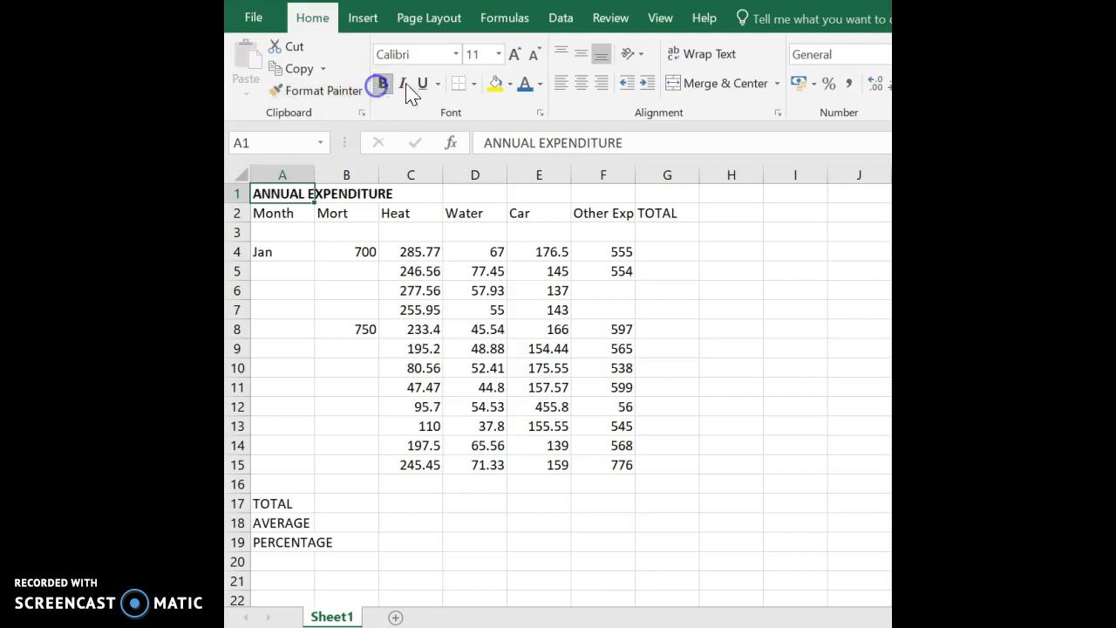
pyautogui.click(513, 54)
pyautogui.click(514, 54)
pyautogui.click(514, 54)
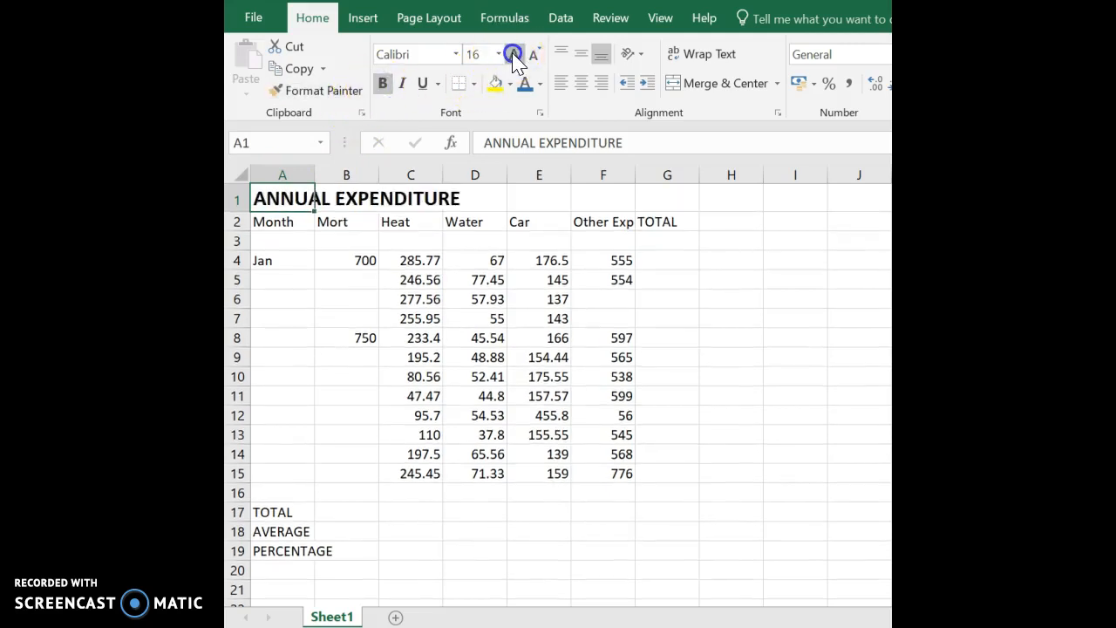
pyautogui.click(514, 54)
pyautogui.click(513, 54)
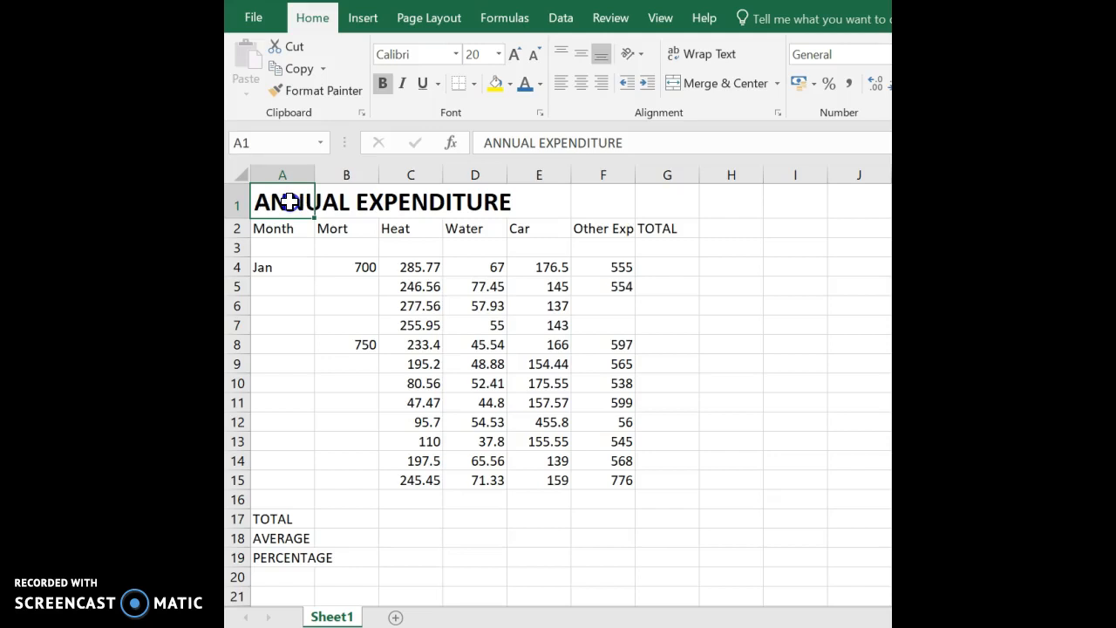
# Merge cells A1:G1 with Merge & Center so the title sits centred above the table.
pyautogui.moveTo(288, 201); pyautogui.dragTo(658, 203)
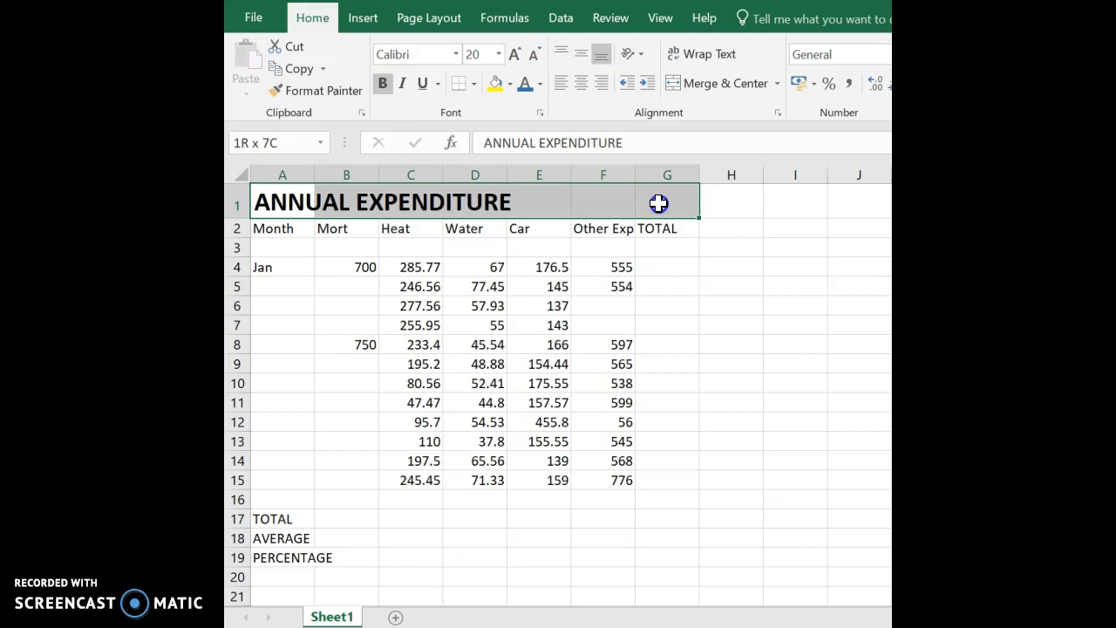
pyautogui.moveTo(659, 203); pyautogui.dragTo(658, 204)
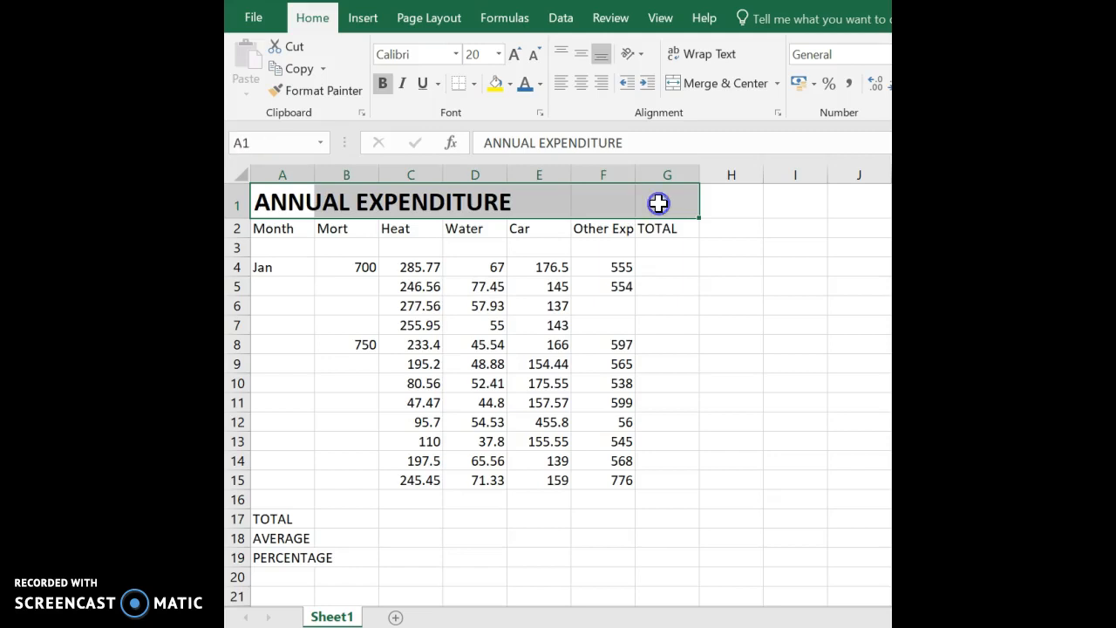
pyautogui.click(713, 85)
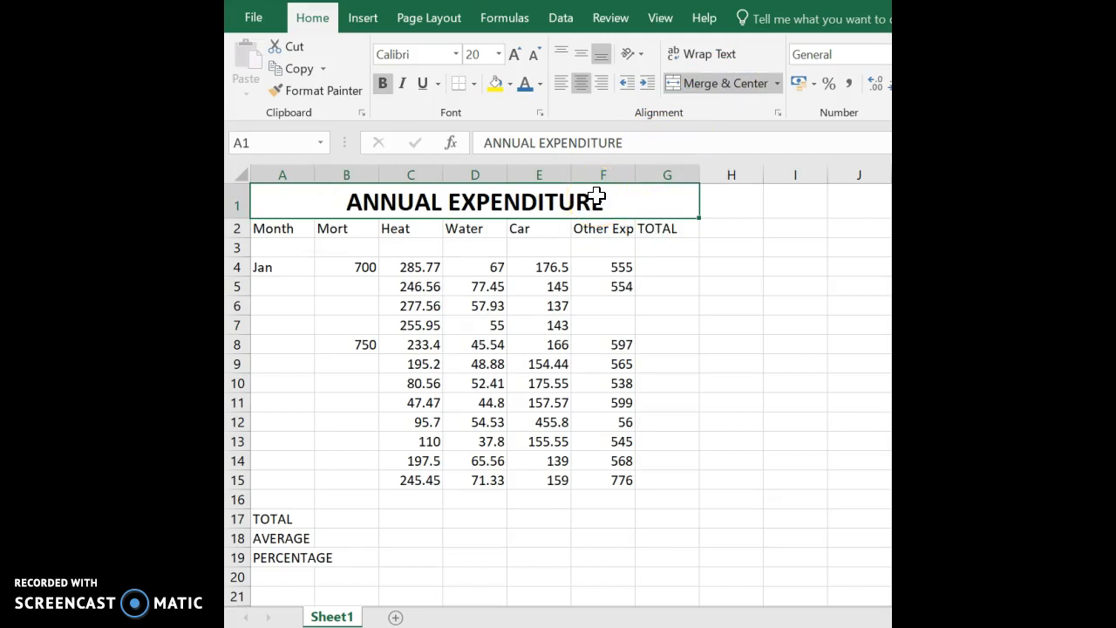
pyautogui.click(273, 231)
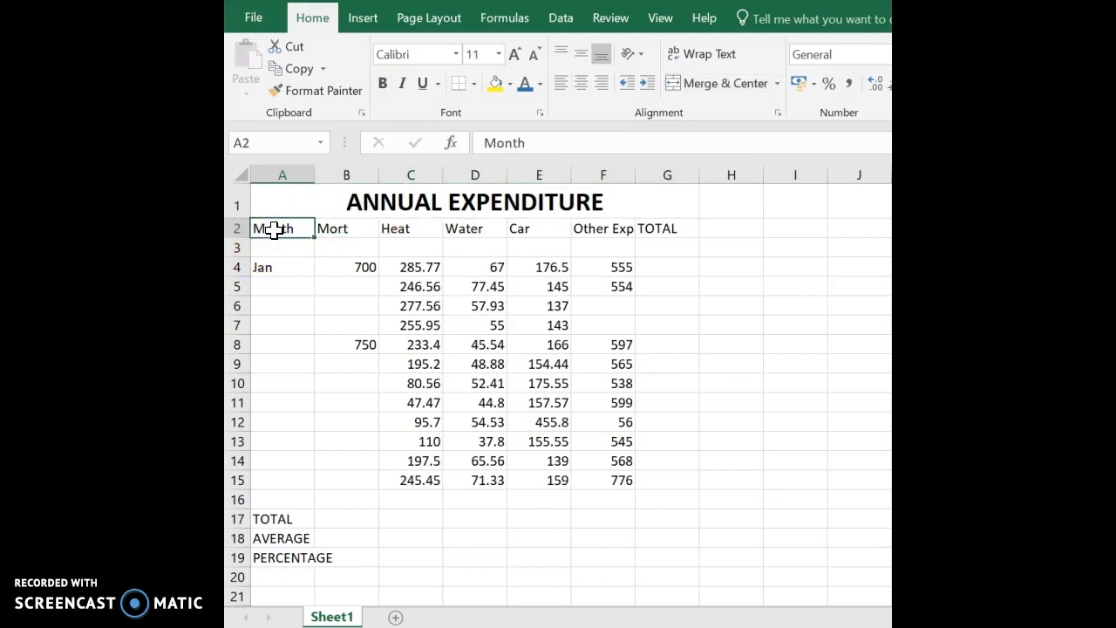
# Format the Month heading in A2 as bold, 14-point, green text.
pyautogui.click(383, 83)
pyautogui.click(516, 56)
pyautogui.click(520, 59)
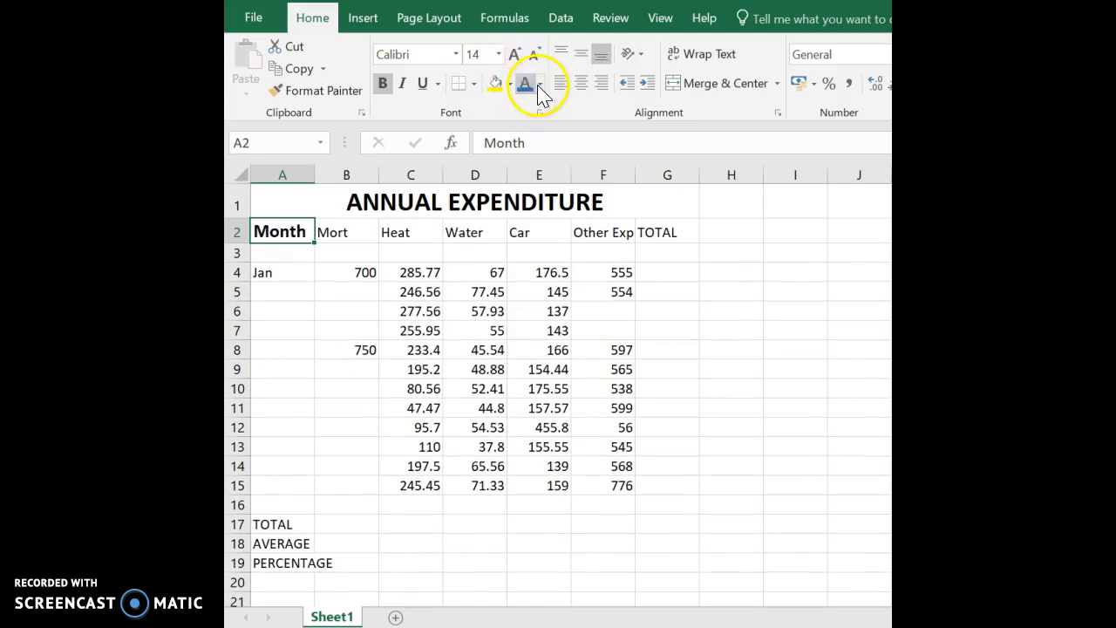
pyautogui.click(539, 83)
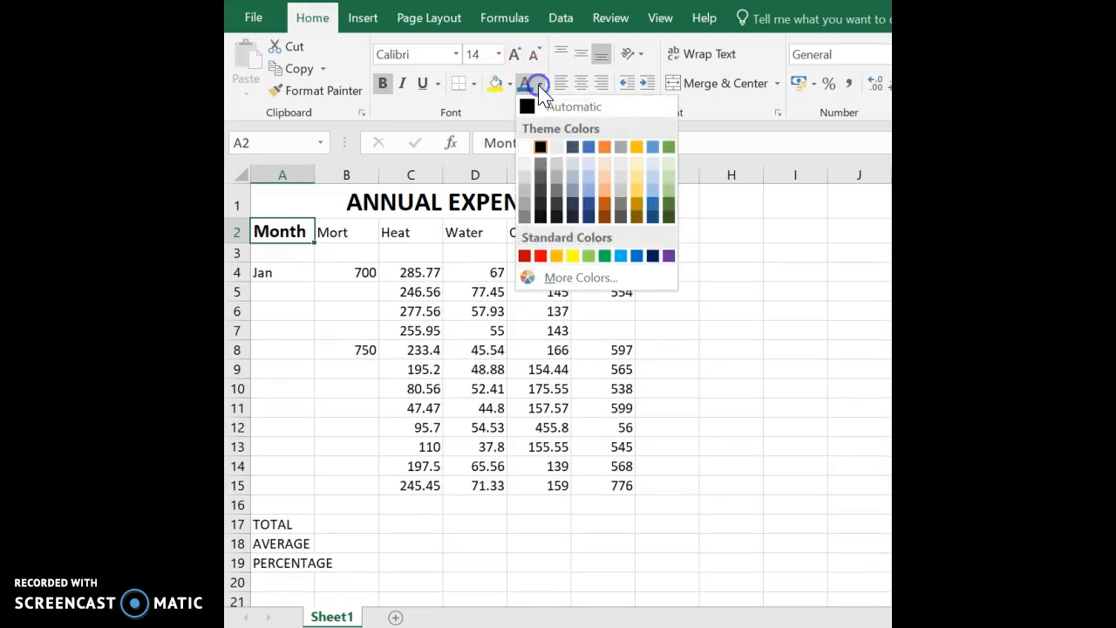
pyautogui.click(668, 146)
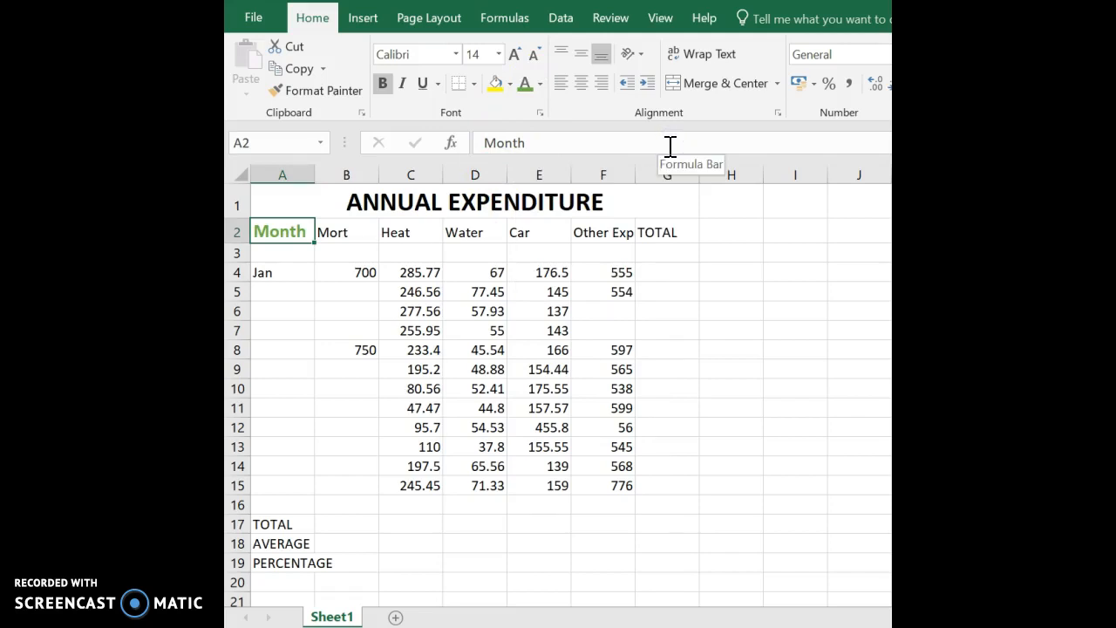
pyautogui.click(322, 227)
pyautogui.moveTo(323, 228); pyautogui.dragTo(634, 235)
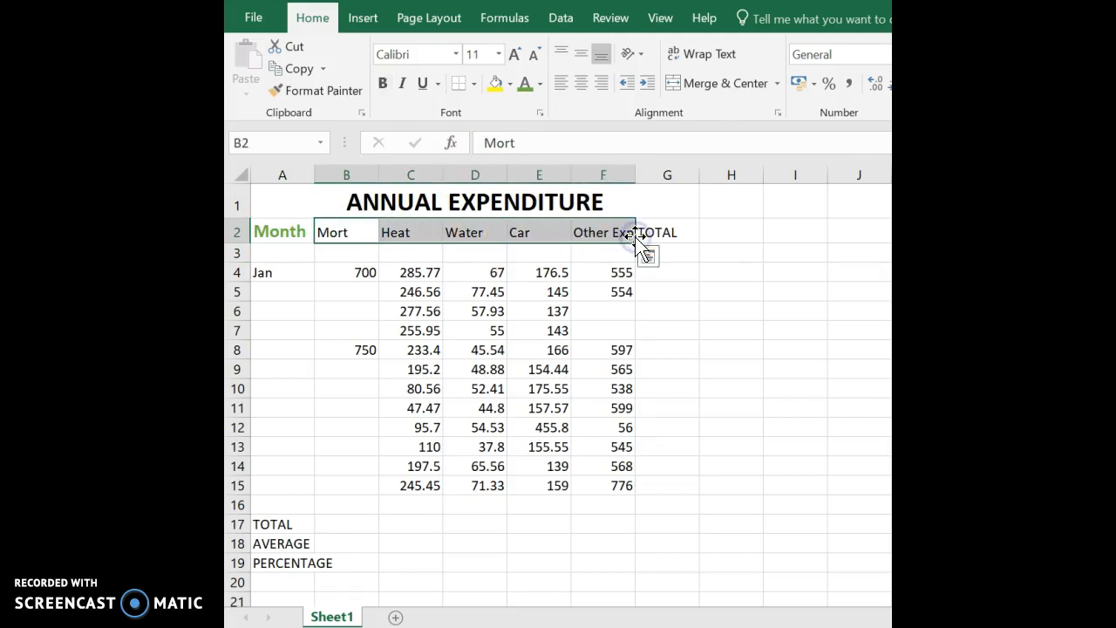
# Copy the Month heading format onto the Mort, Heat and Water through TOTAL headings.
pyautogui.click(285, 231)
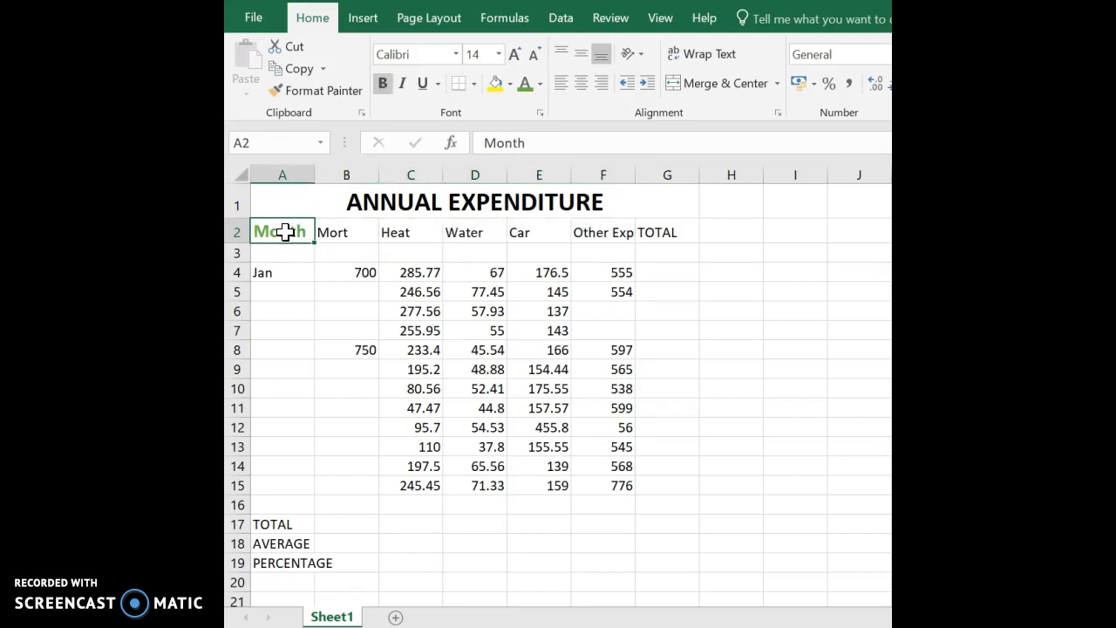
pyautogui.click(342, 96)
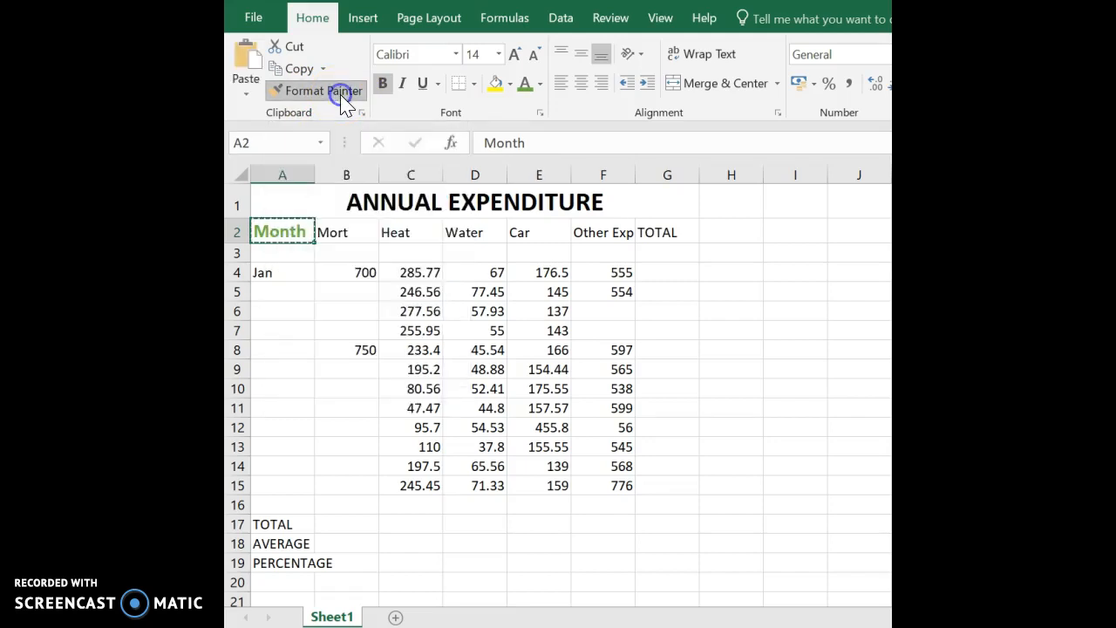
pyautogui.click(340, 234)
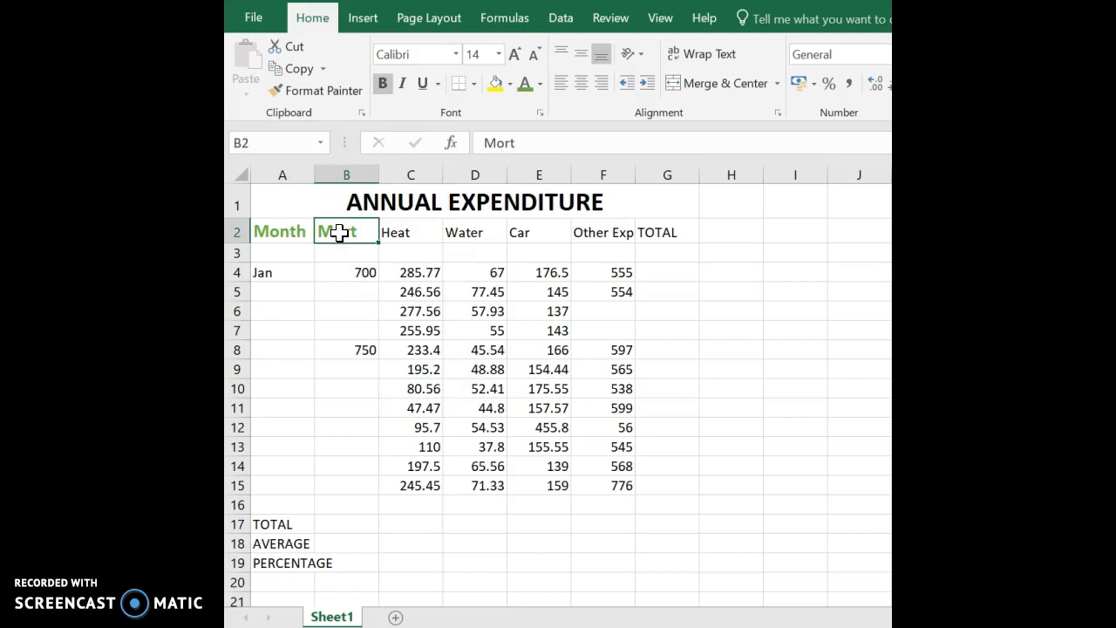
pyautogui.click(346, 94)
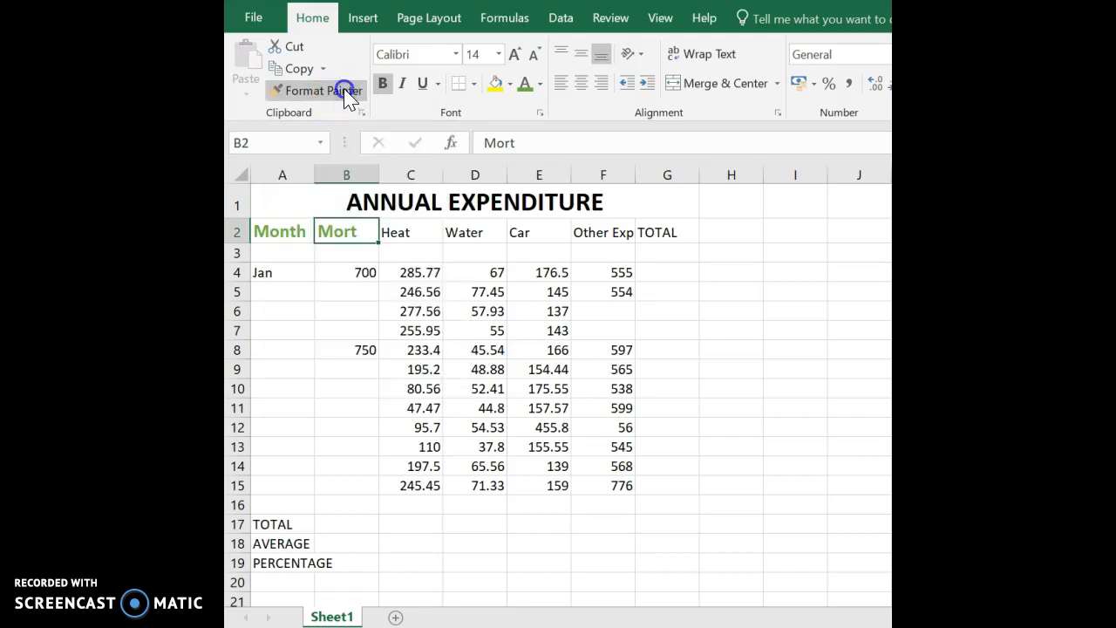
pyautogui.click(399, 234)
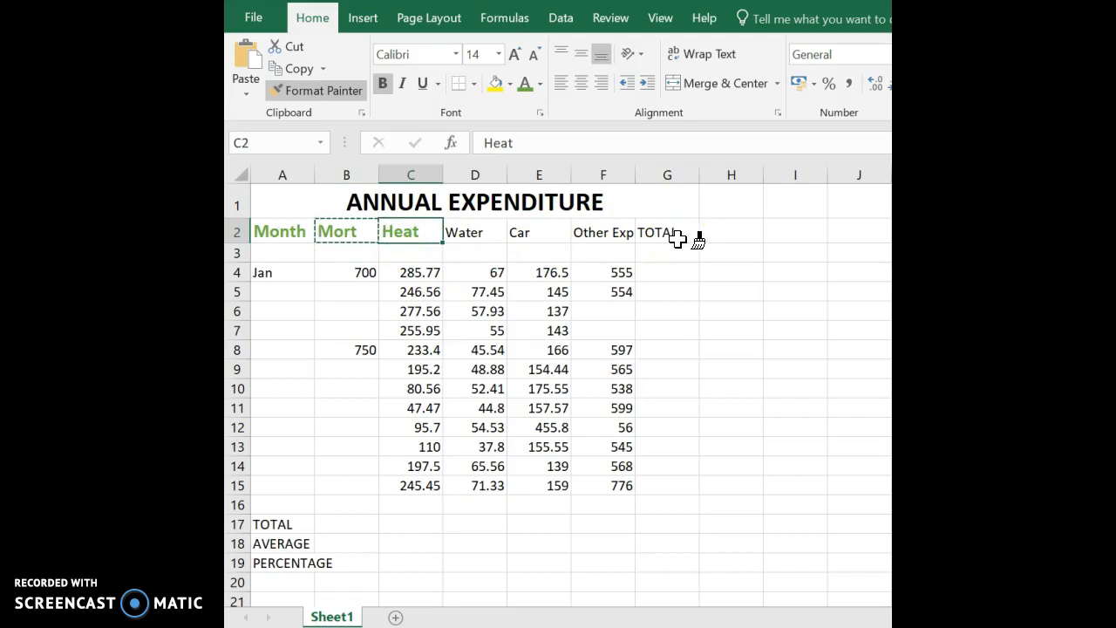
pyautogui.moveTo(471, 231); pyautogui.dragTo(672, 225)
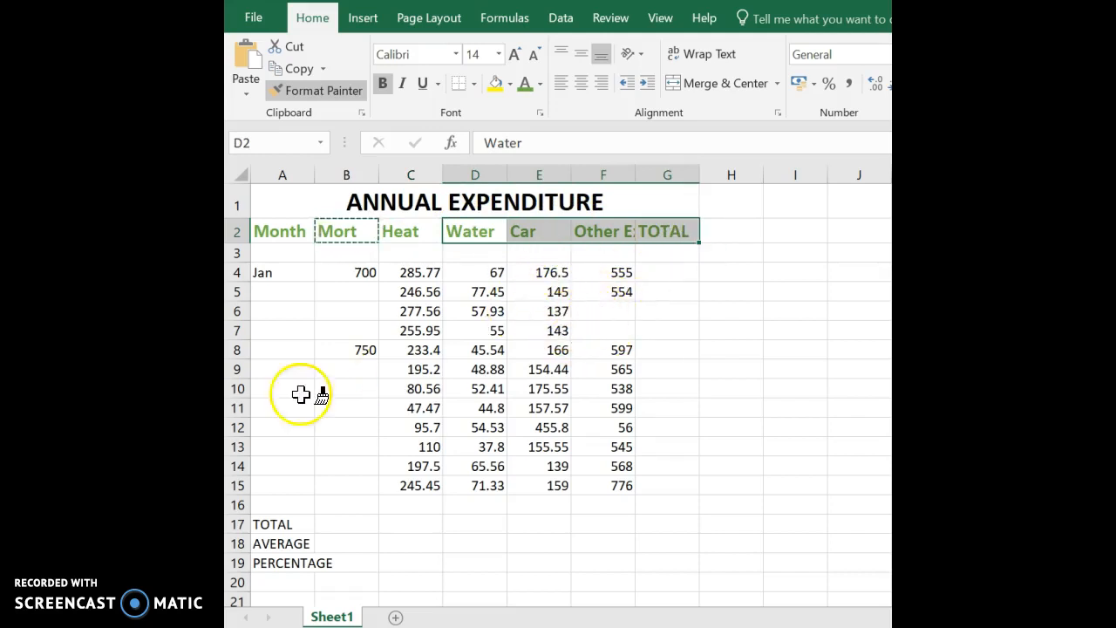
# Apply the same heading format to the TOTAL, AVERAGE and PERCENTAGE labels.
pyautogui.click(266, 523)
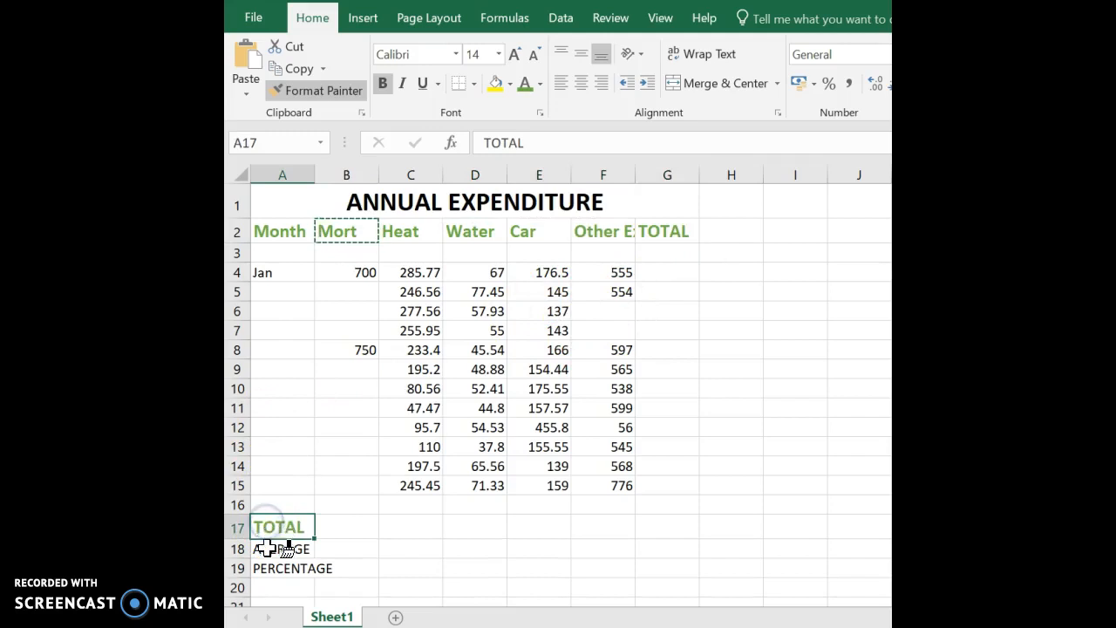
pyautogui.click(267, 548)
pyautogui.click(271, 573)
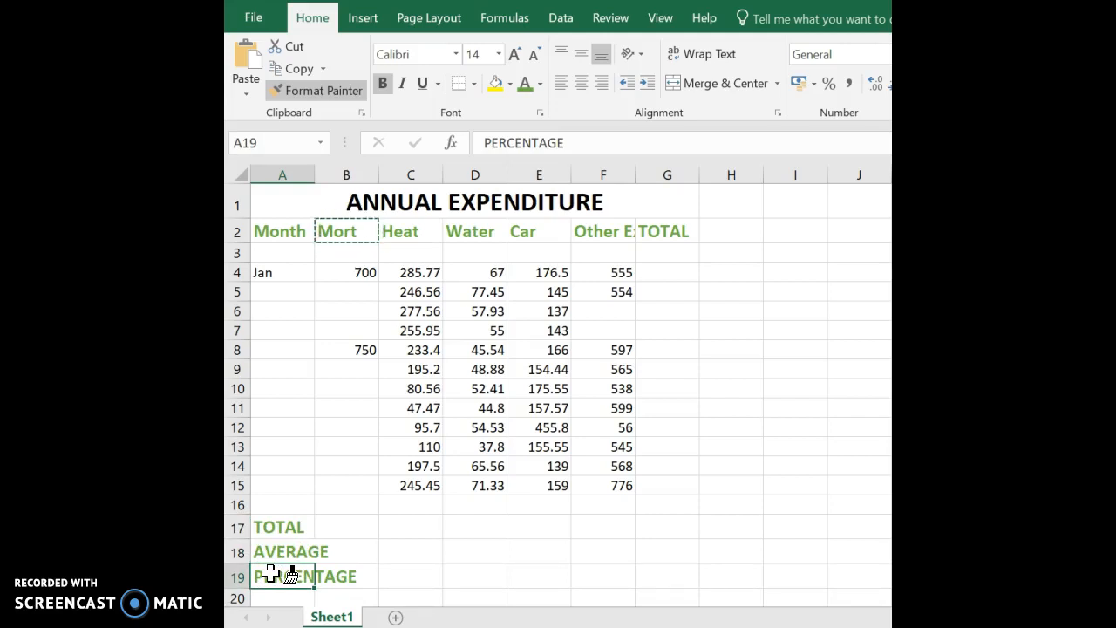
pyautogui.click(312, 90)
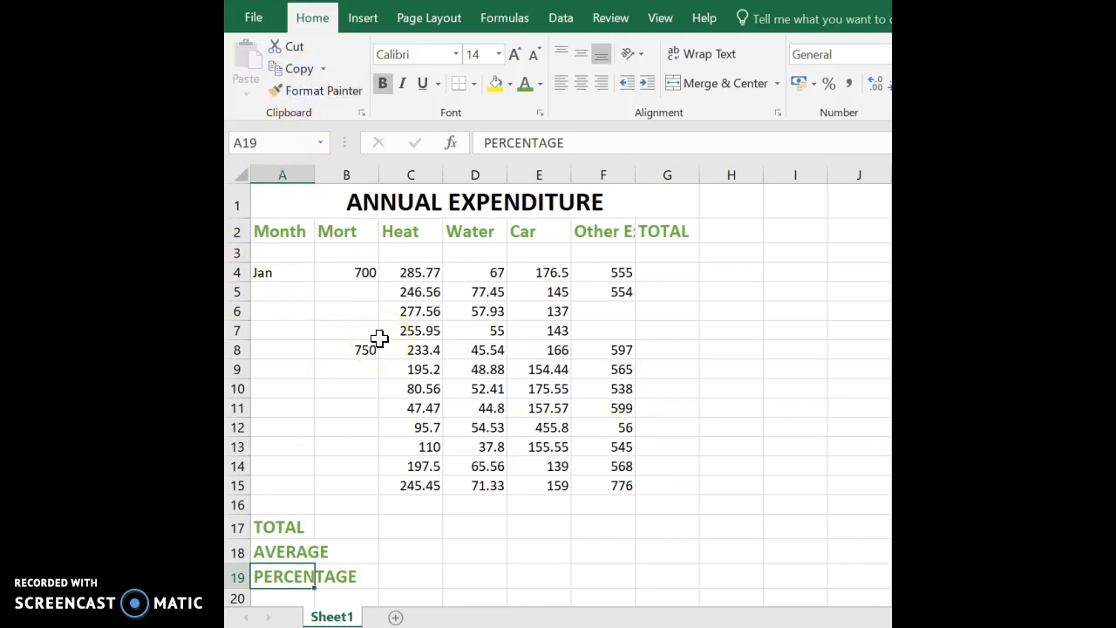
# Turn on Wrap Text for the Other Expenses heading in F2 and widen column F.
pyautogui.click(618, 232)
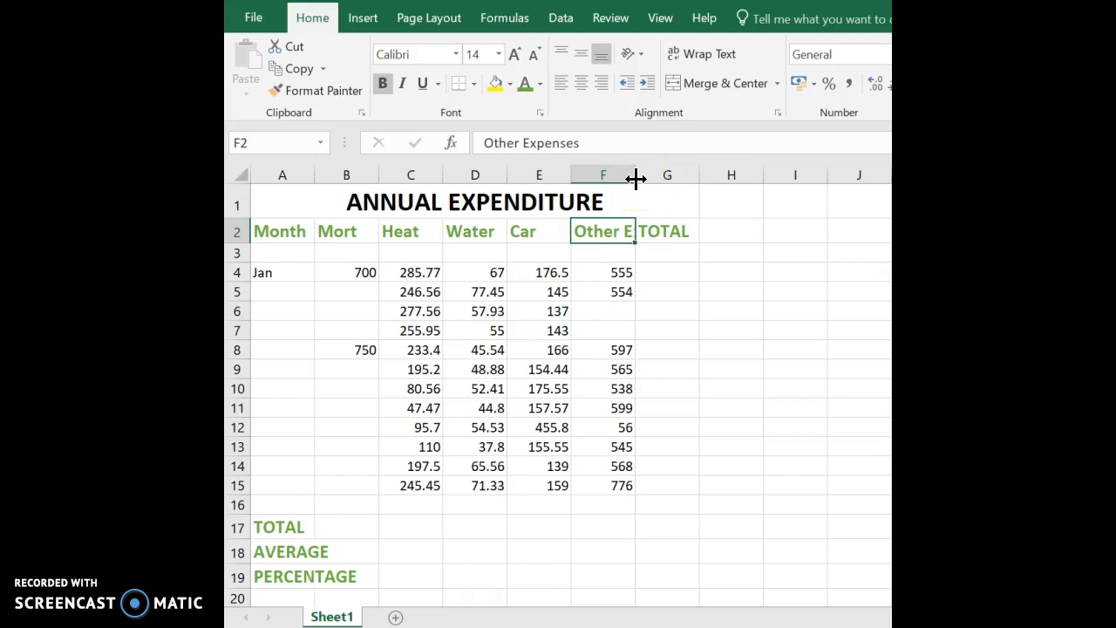
pyautogui.click(772, 159)
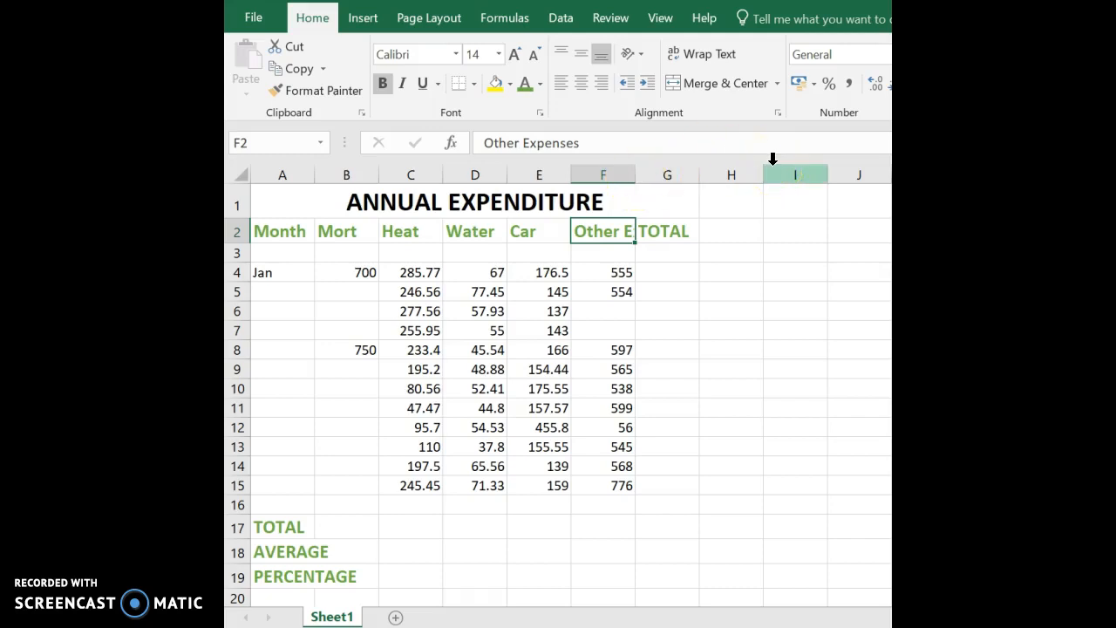
pyautogui.click(730, 65)
pyautogui.moveTo(635, 278); pyautogui.dragTo(612, 223)
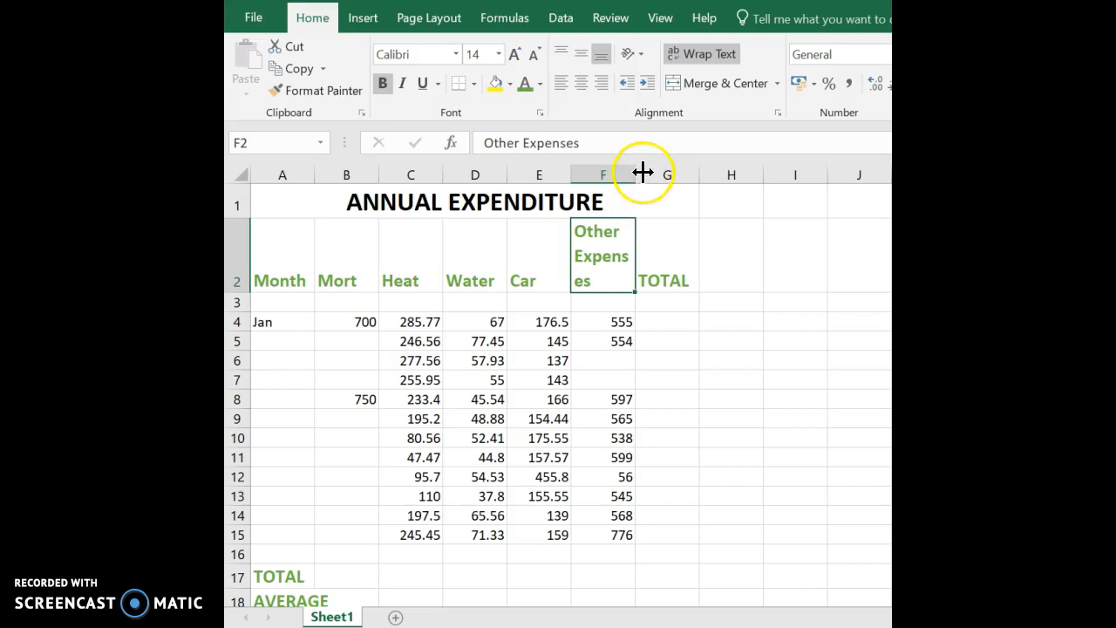
pyautogui.moveTo(640, 172); pyautogui.dragTo(688, 178)
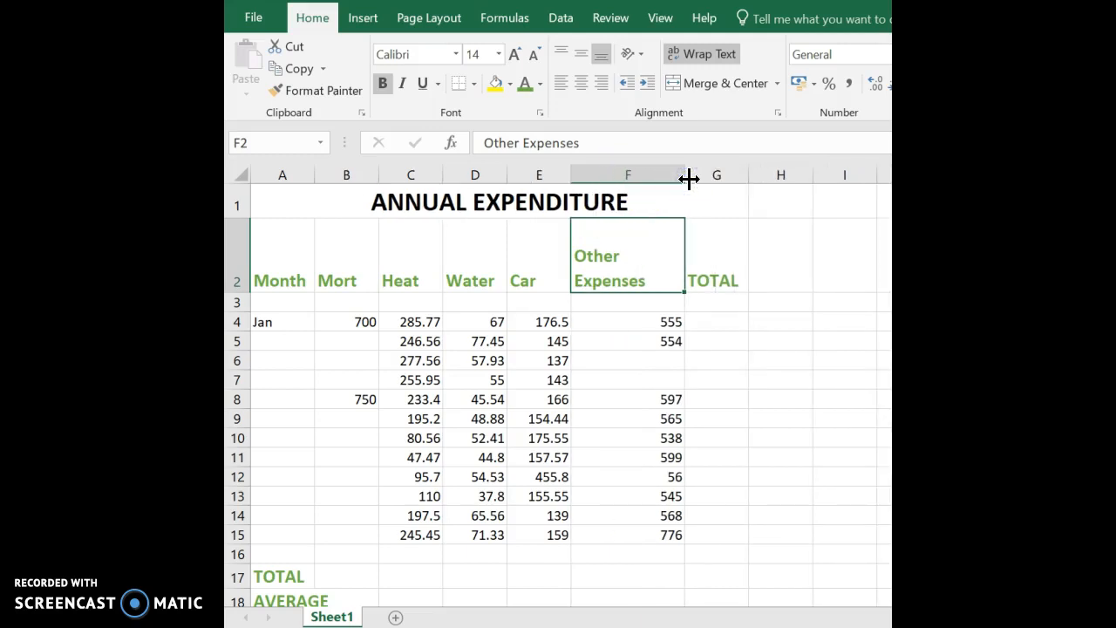
pyautogui.doubleClick(684, 176)
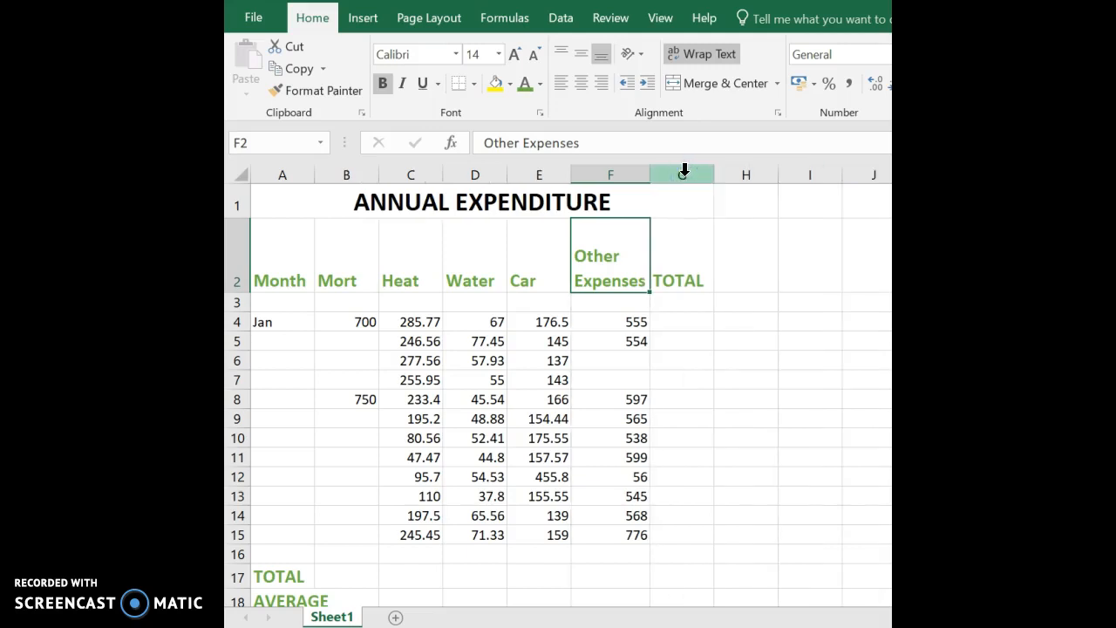
pyautogui.hotkey('ctrl', 'z')
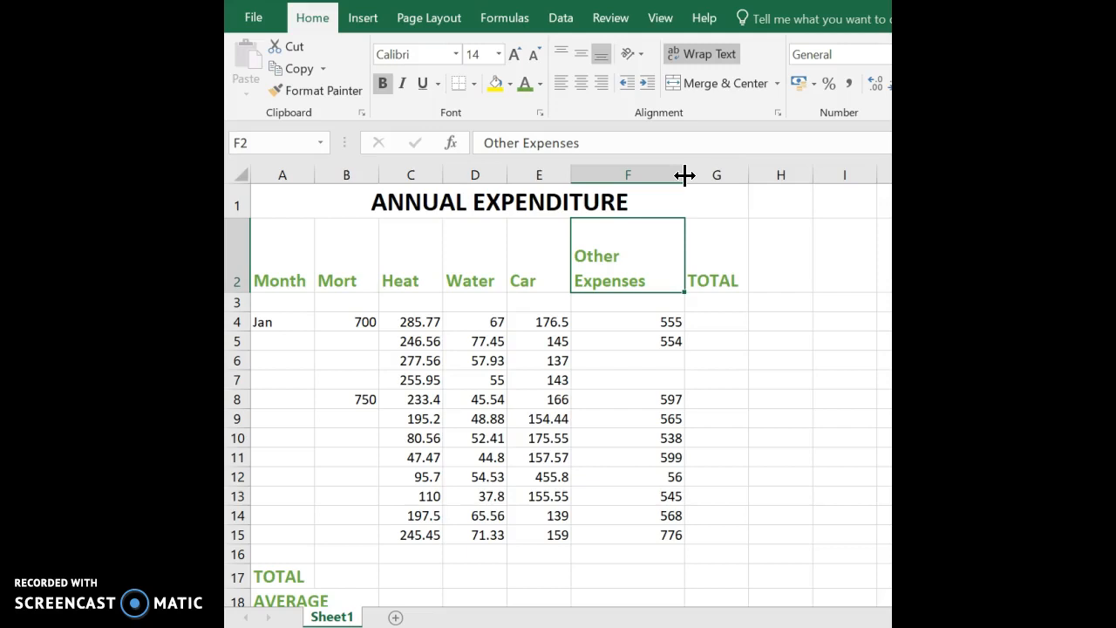
# AutoFit column F around the wrapped Other Expenses heading, then select A2:G2.
pyautogui.doubleClick(684, 175)
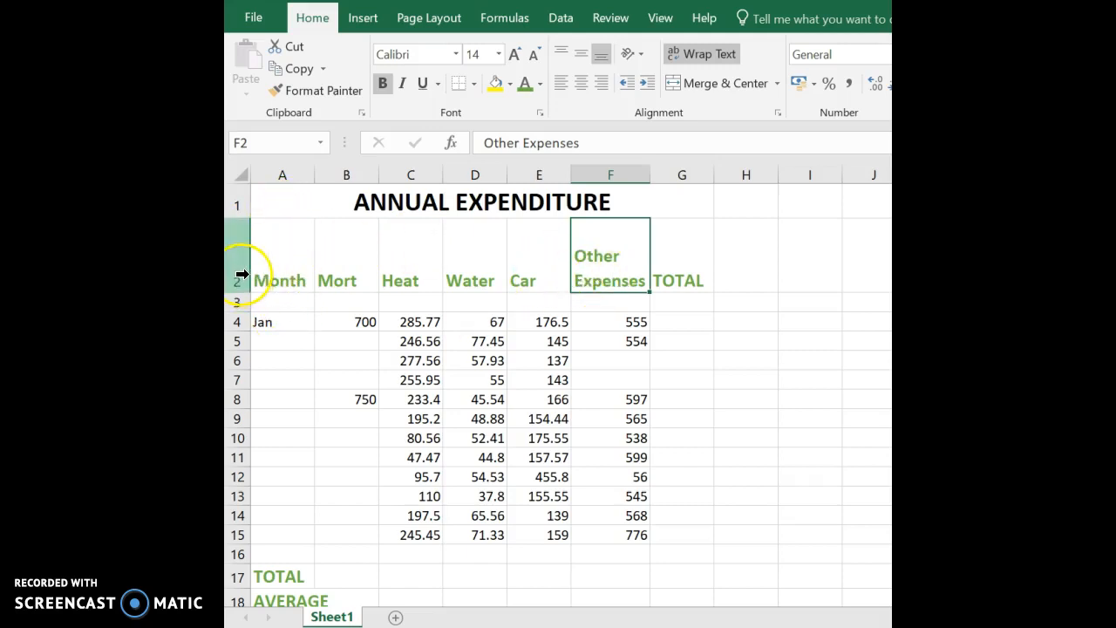
pyautogui.moveTo(282, 266); pyautogui.dragTo(677, 269)
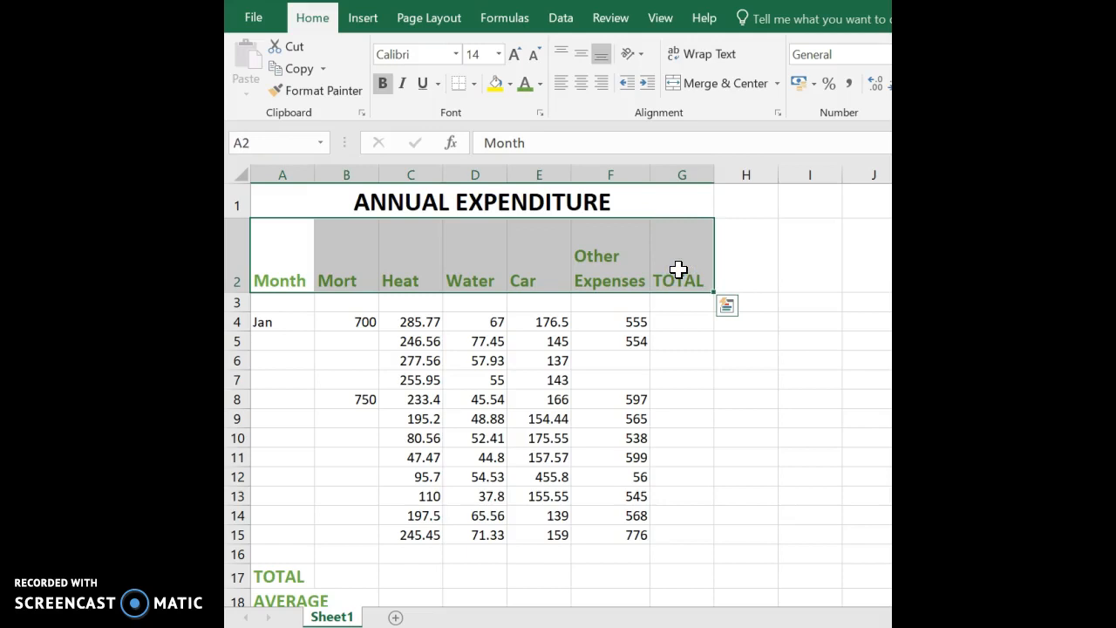
# Give the A2:G2 headings Center vertical alignment in Format Cells, plus horizontal Center.
pyautogui.rightClick(678, 269)
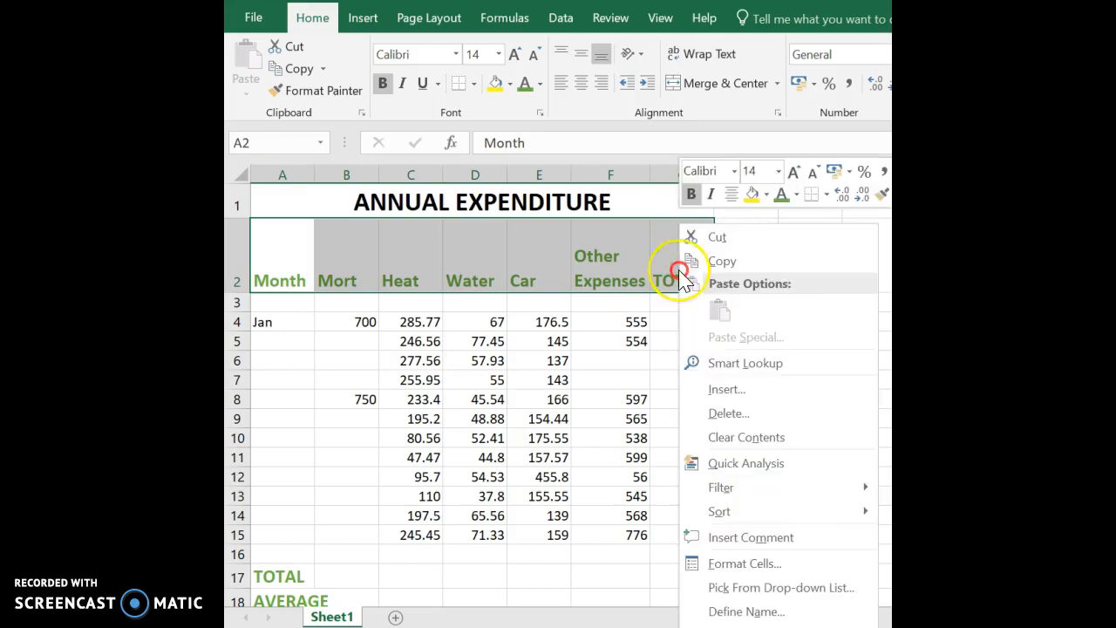
pyautogui.click(747, 572)
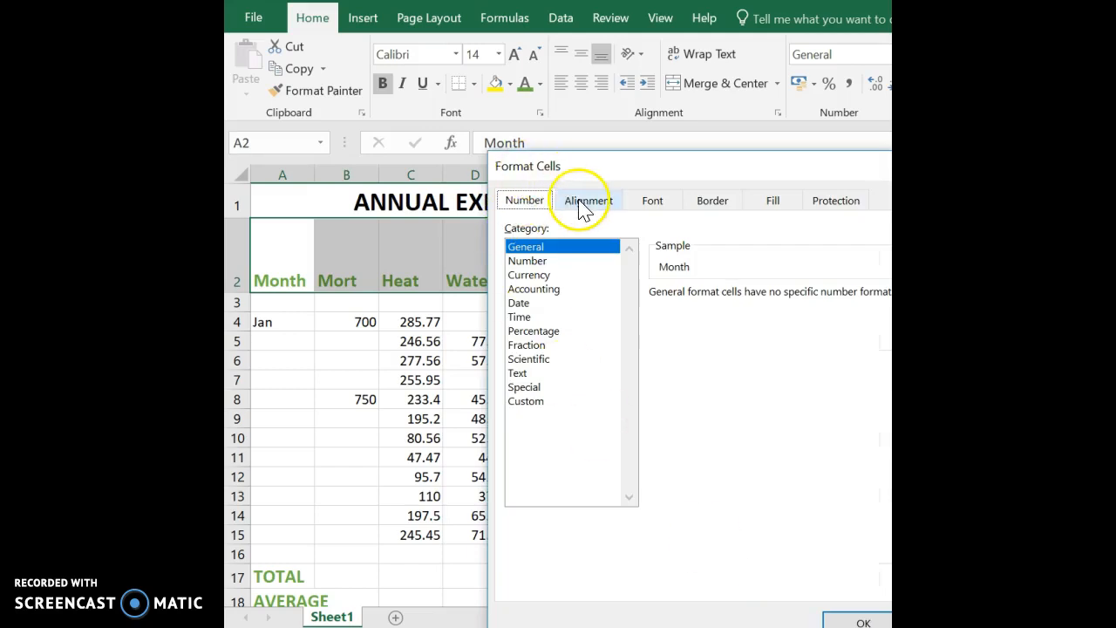
pyautogui.click(586, 208)
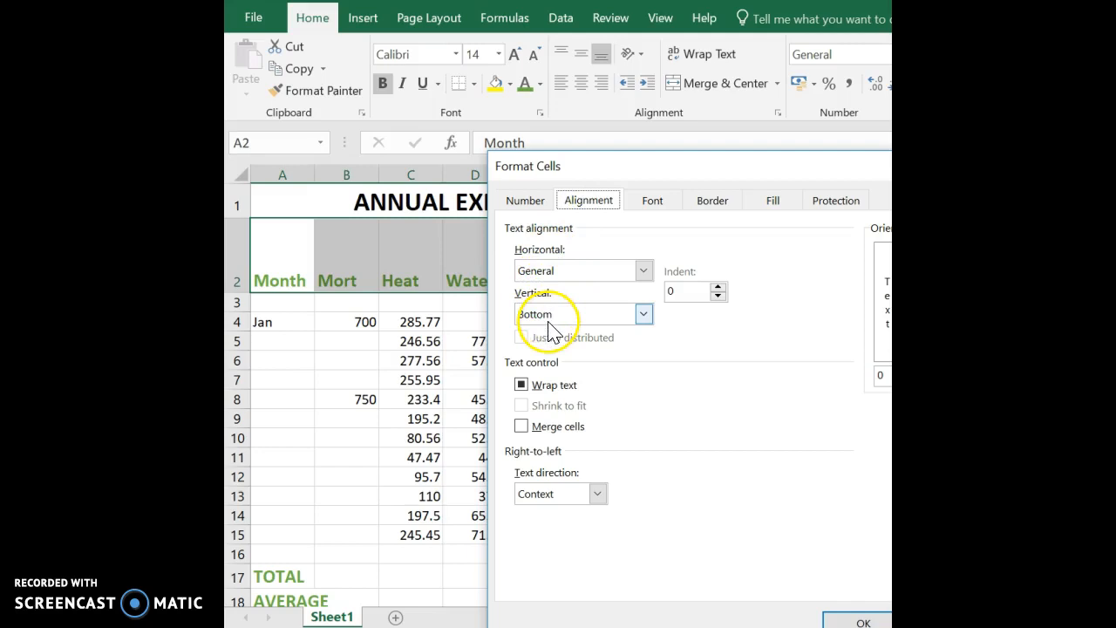
pyautogui.click(551, 318)
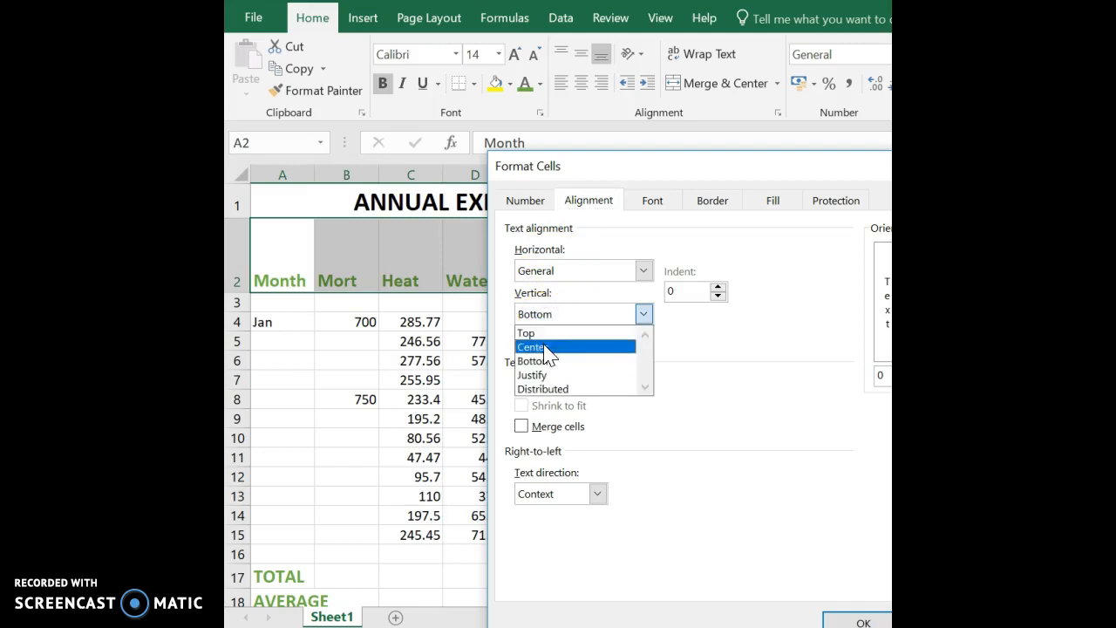
pyautogui.click(545, 347)
pyautogui.click(863, 620)
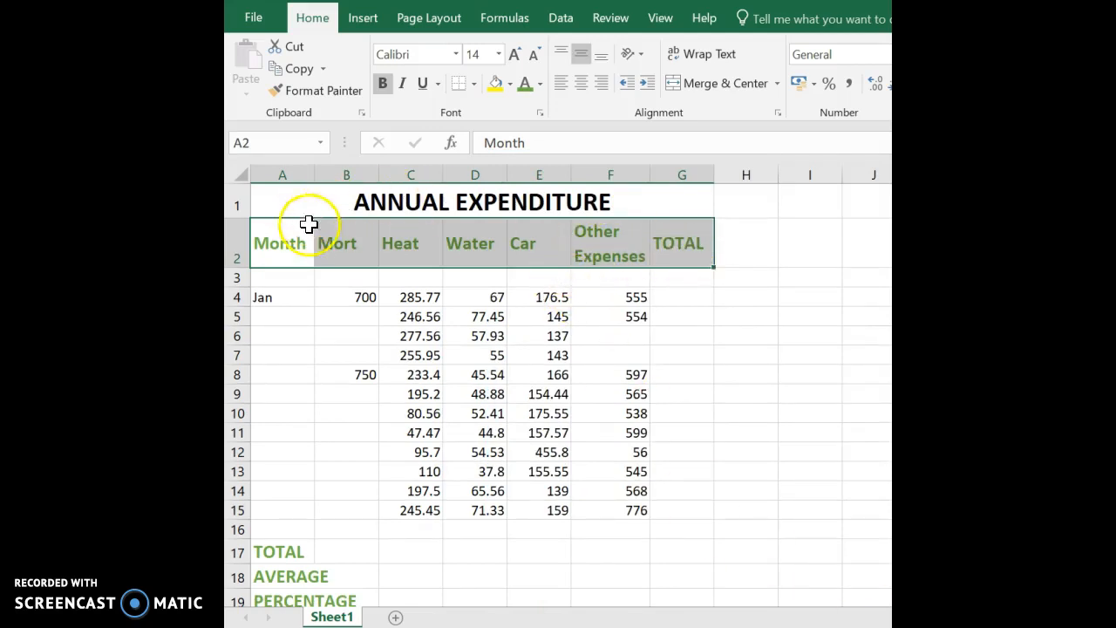
pyautogui.click(581, 84)
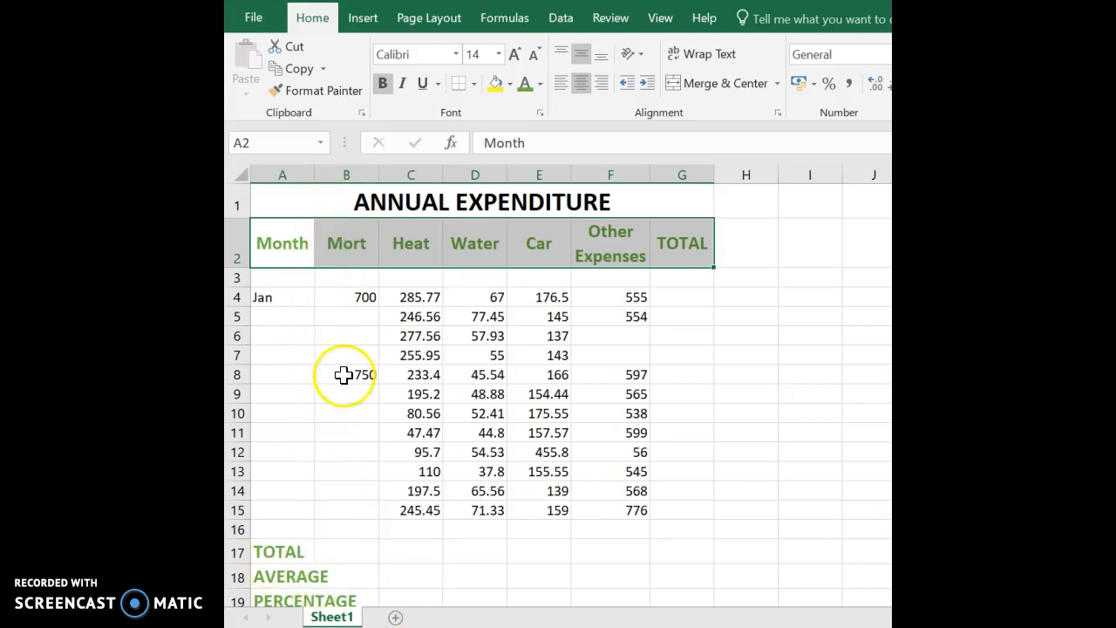
pyautogui.click(294, 578)
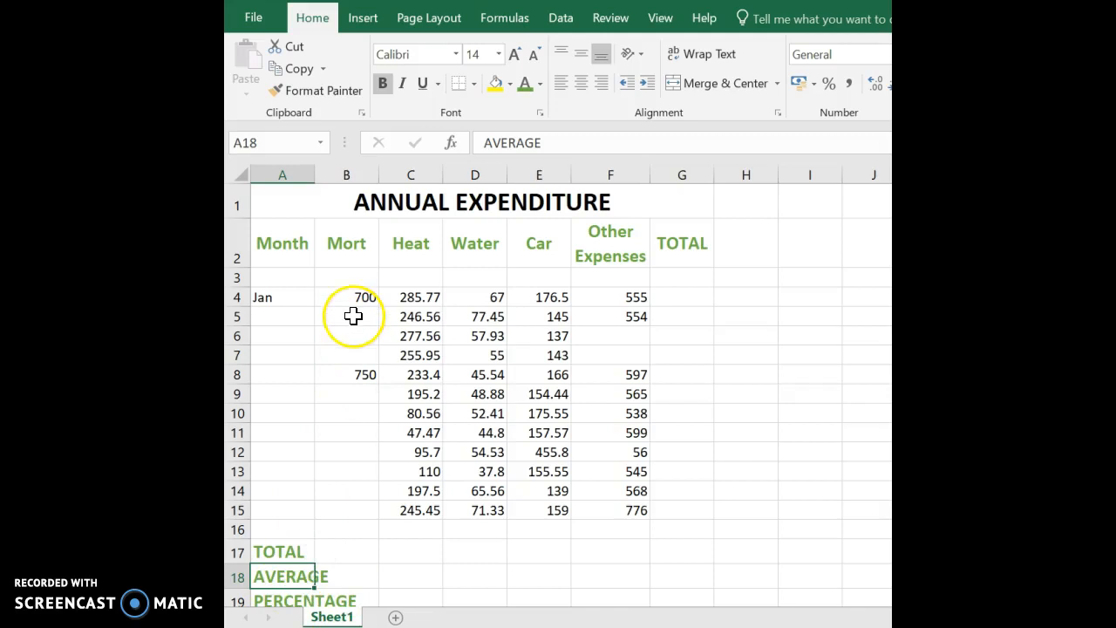
# AutoFit column A so PERCENTAGE fits, then select Jan in A4.
pyautogui.doubleClick(313, 170)
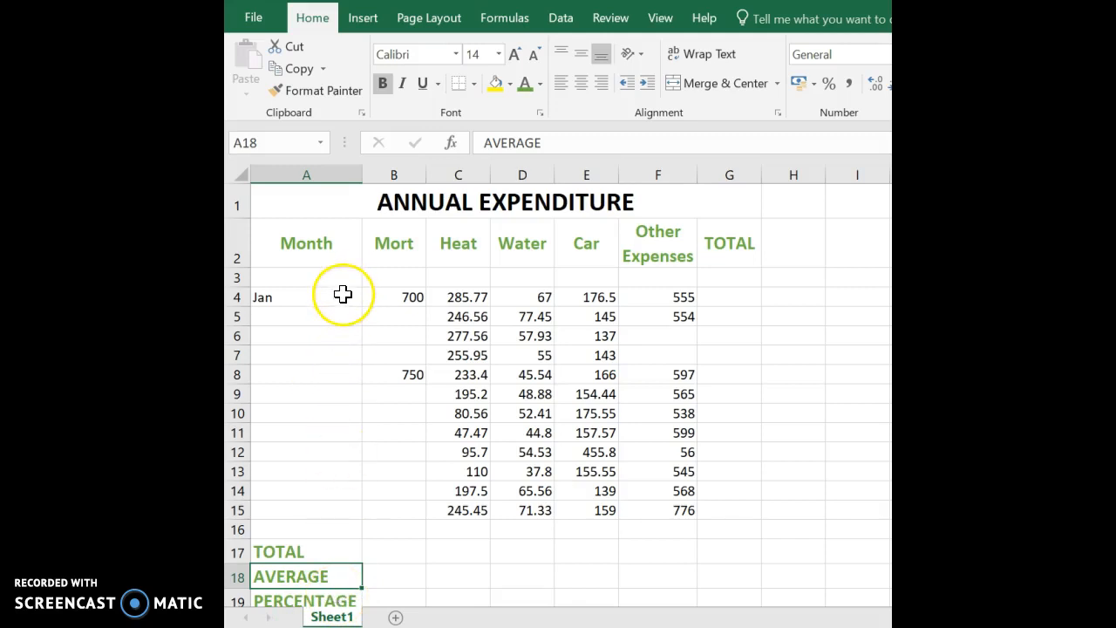
pyautogui.click(274, 295)
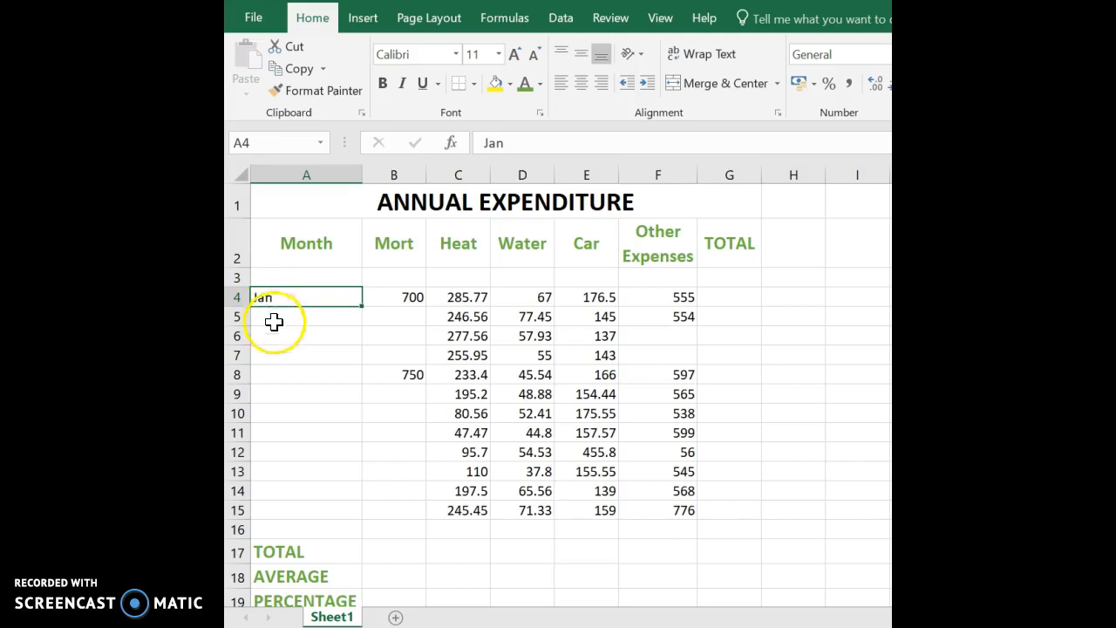
# AutoFill the months from Jan in A4 down to Dec in A15.
pyautogui.click(359, 309)
pyautogui.moveTo(362, 309); pyautogui.dragTo(366, 331)
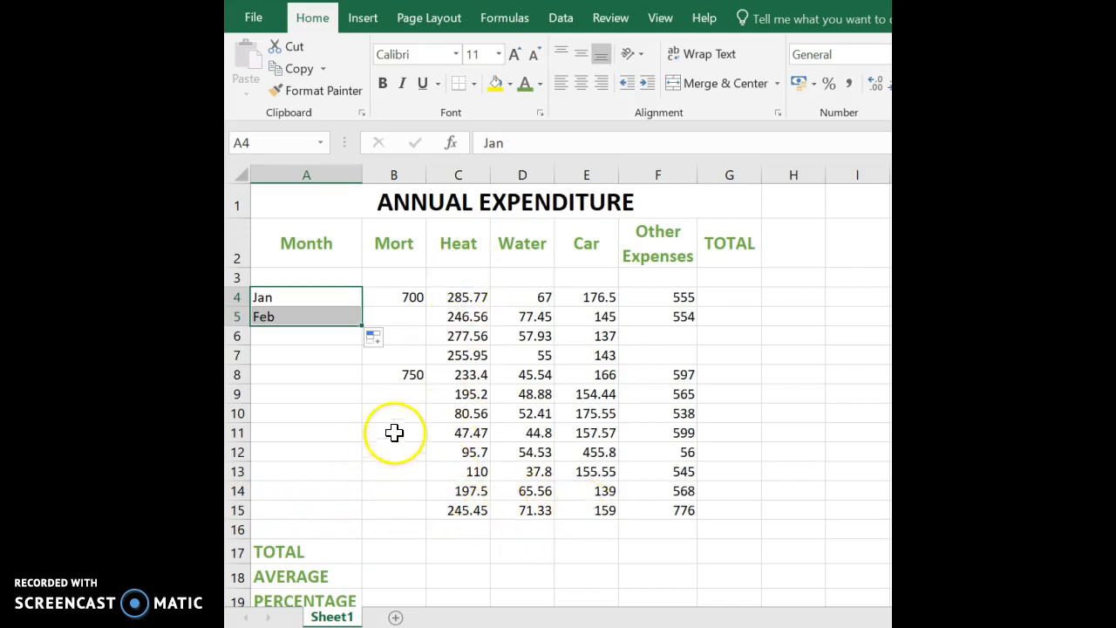
pyautogui.doubleClick(364, 328)
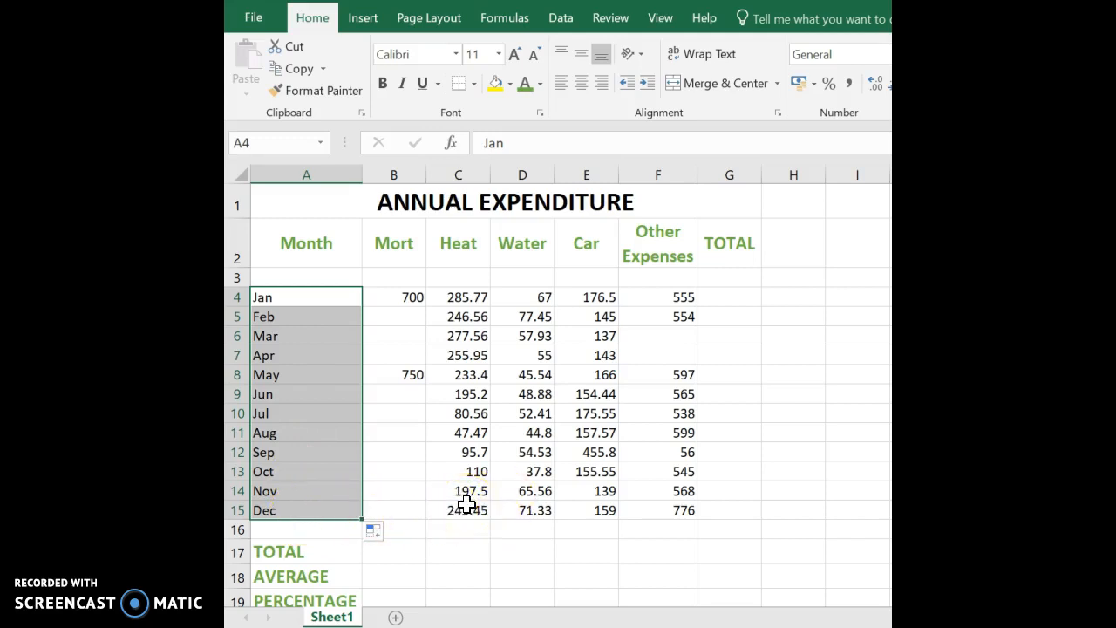
pyautogui.click(401, 296)
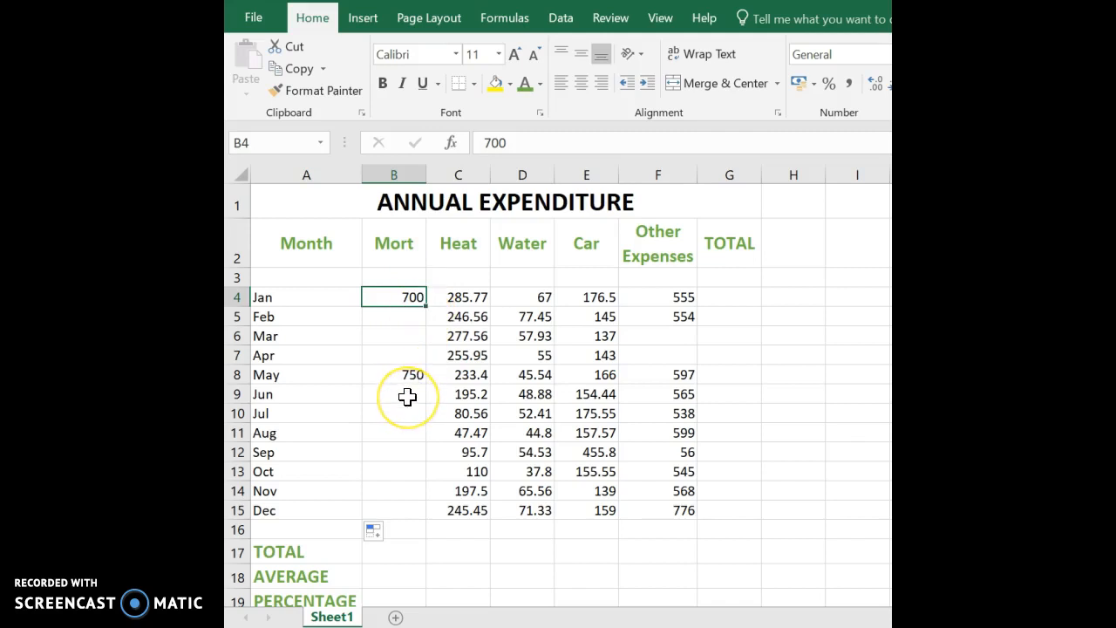
pyautogui.doubleClick(427, 308)
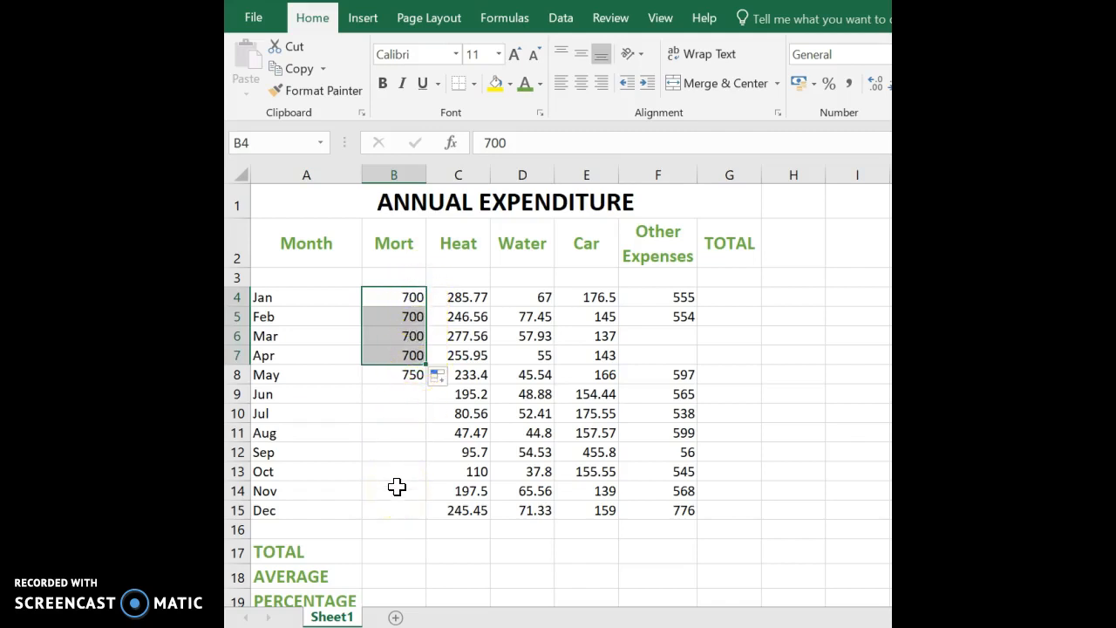
pyautogui.click(410, 376)
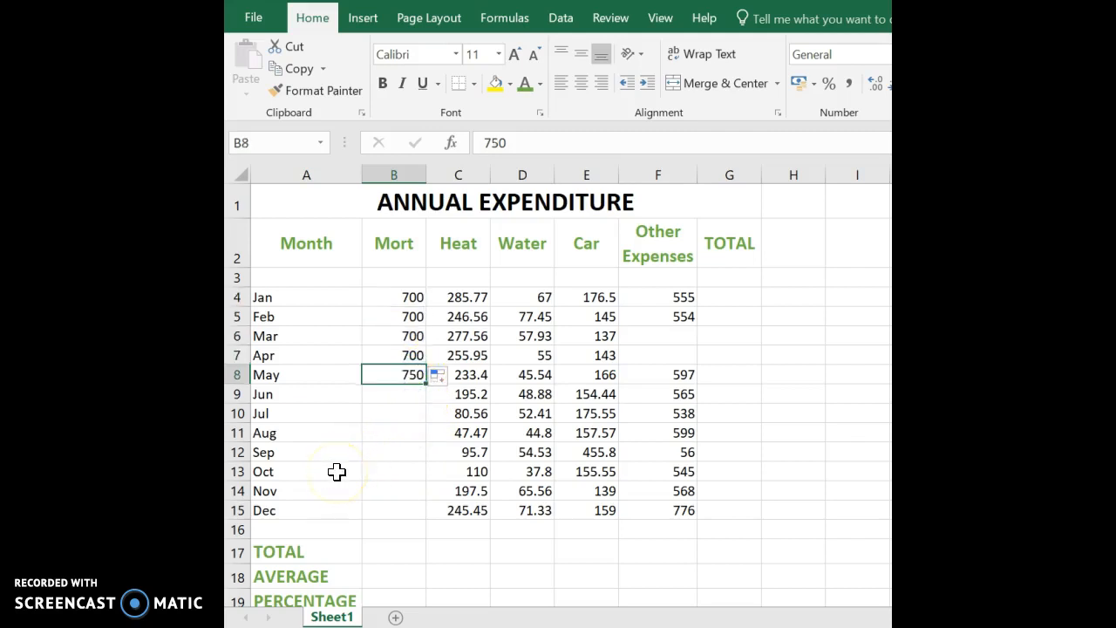
pyautogui.doubleClick(427, 384)
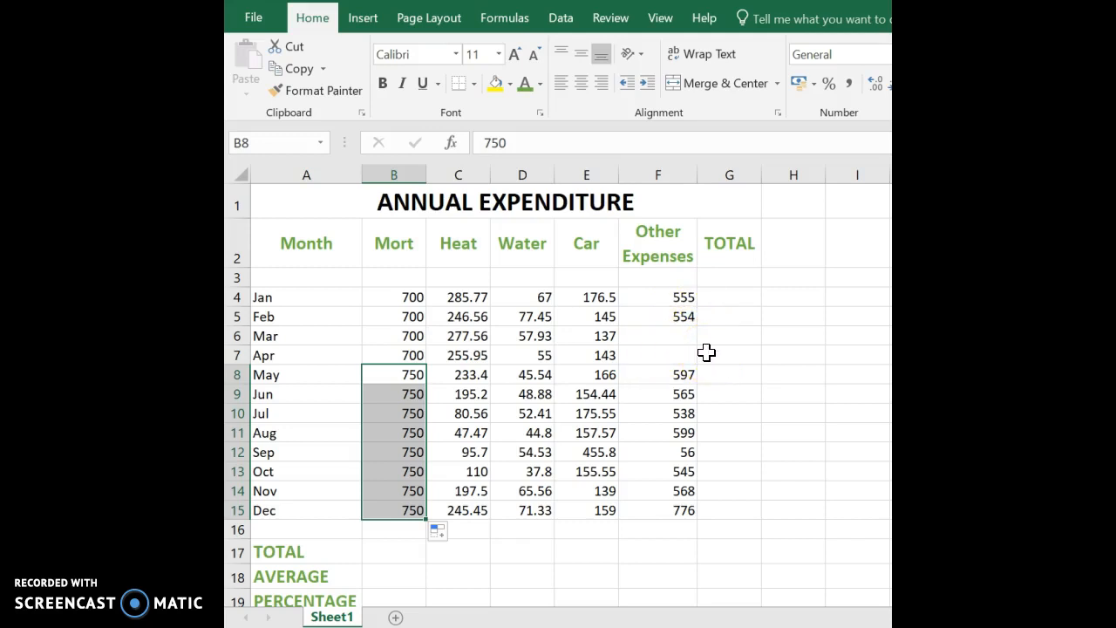
pyautogui.click(685, 317)
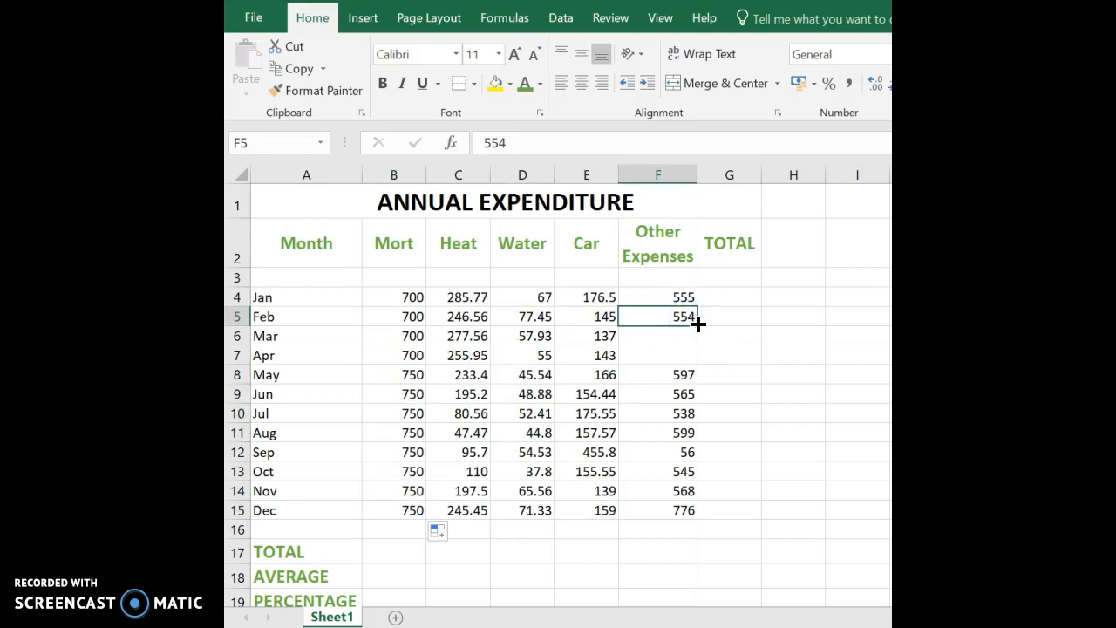
pyautogui.doubleClick(697, 323)
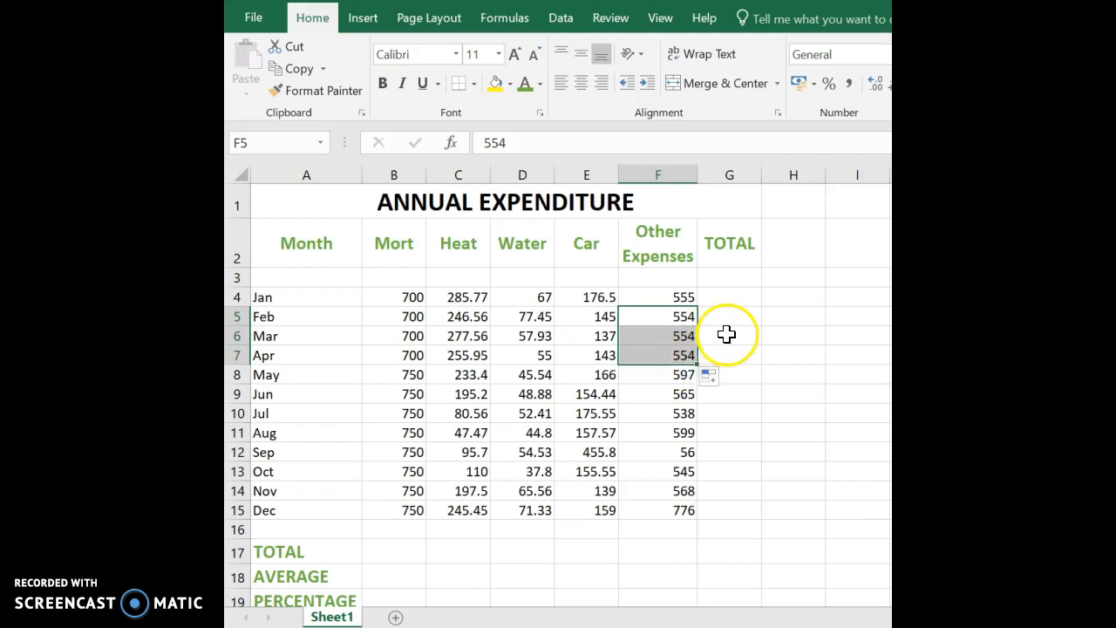
pyautogui.hotkey('ctrl', 'z')
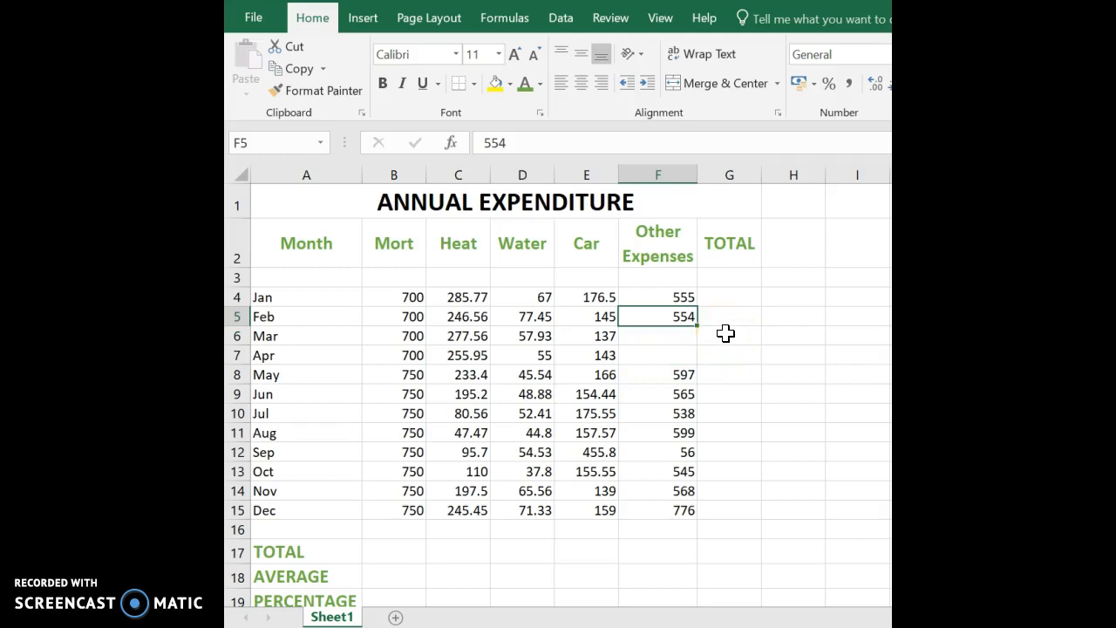
pyautogui.click(680, 297)
pyautogui.moveTo(680, 297); pyautogui.dragTo(684, 307)
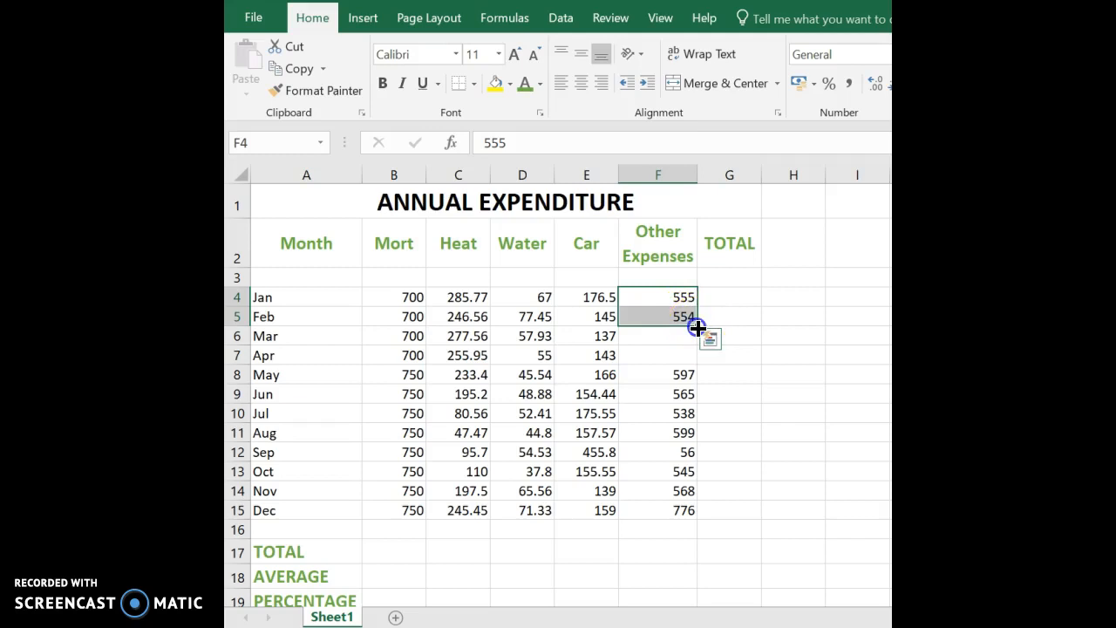
pyautogui.moveTo(697, 326); pyautogui.dragTo(698, 354)
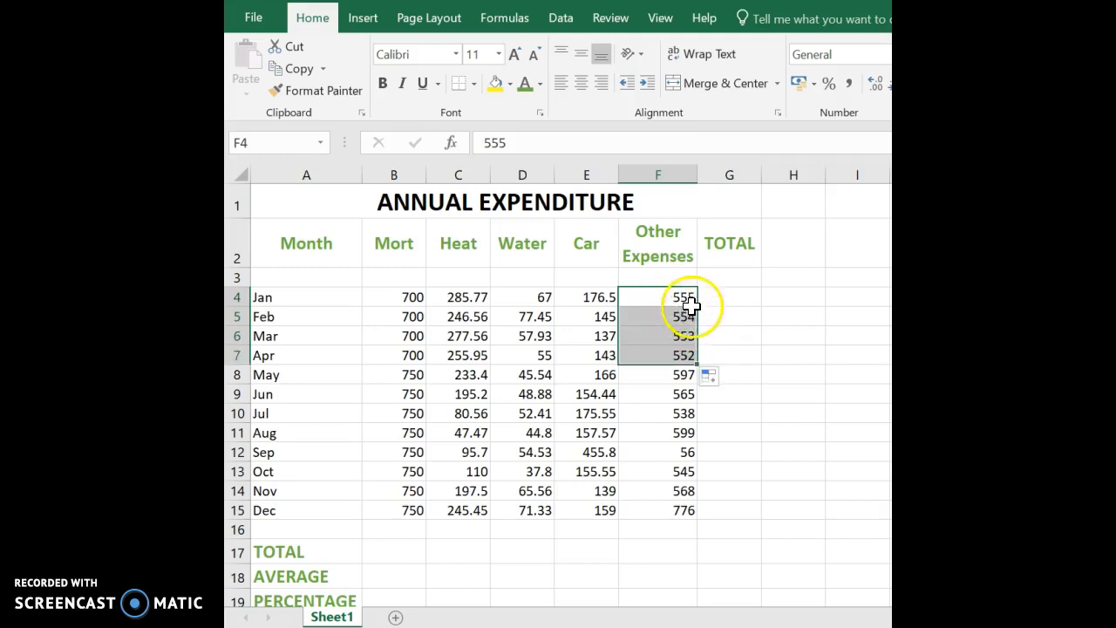
pyautogui.click(713, 352)
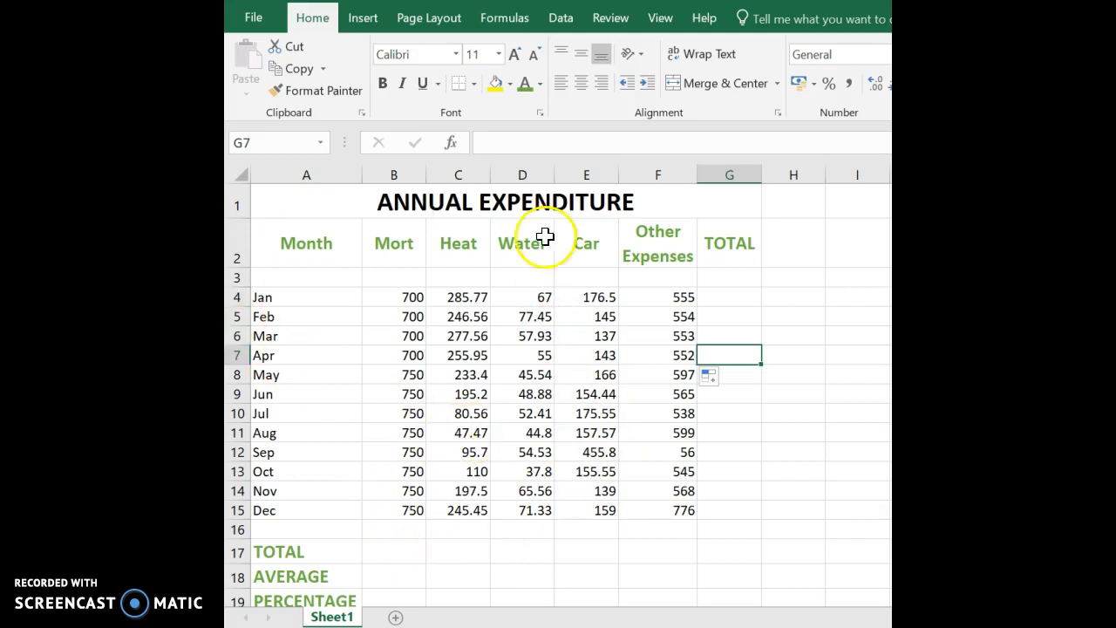
# Select the whole worksheet and apply Comma Style so figures read like 700.00.
pyautogui.moveTo(392, 301); pyautogui.dragTo(680, 508)
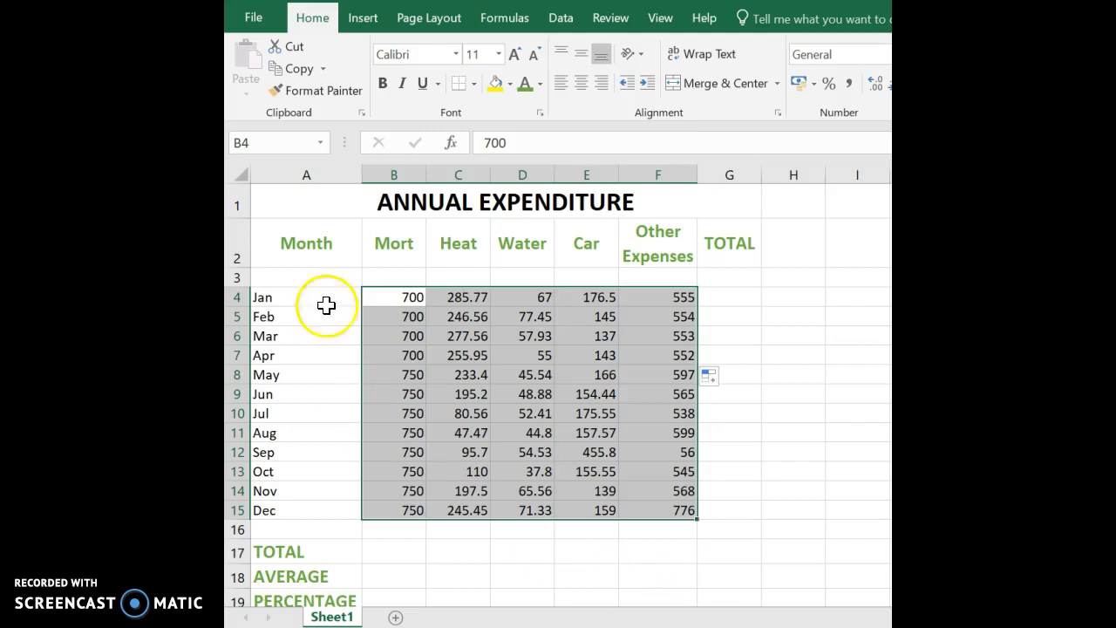
pyautogui.click(238, 168)
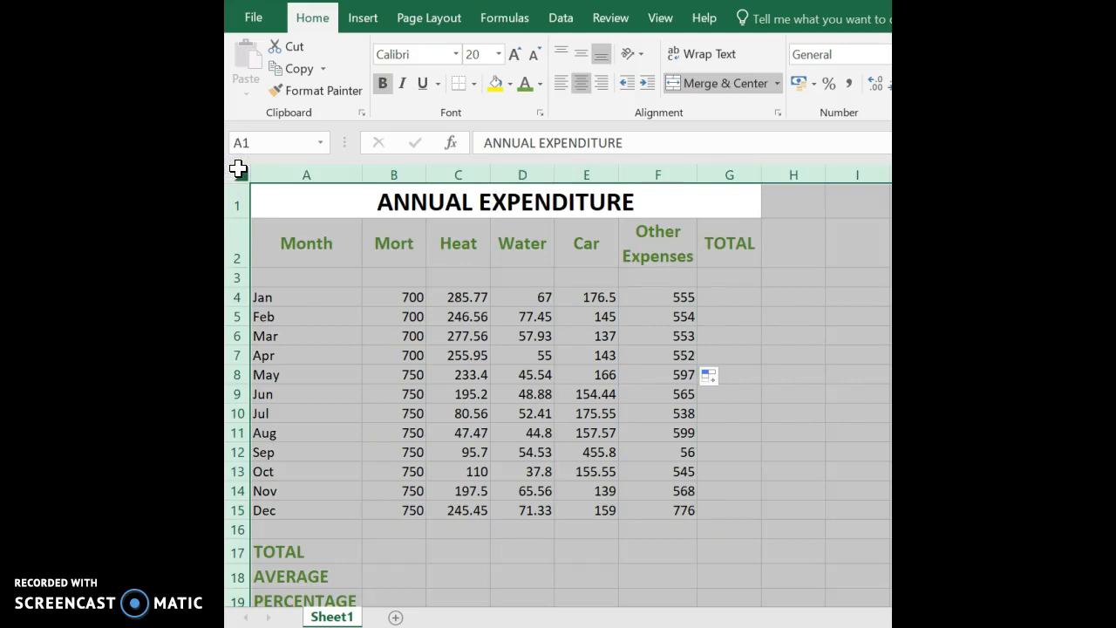
pyautogui.click(845, 89)
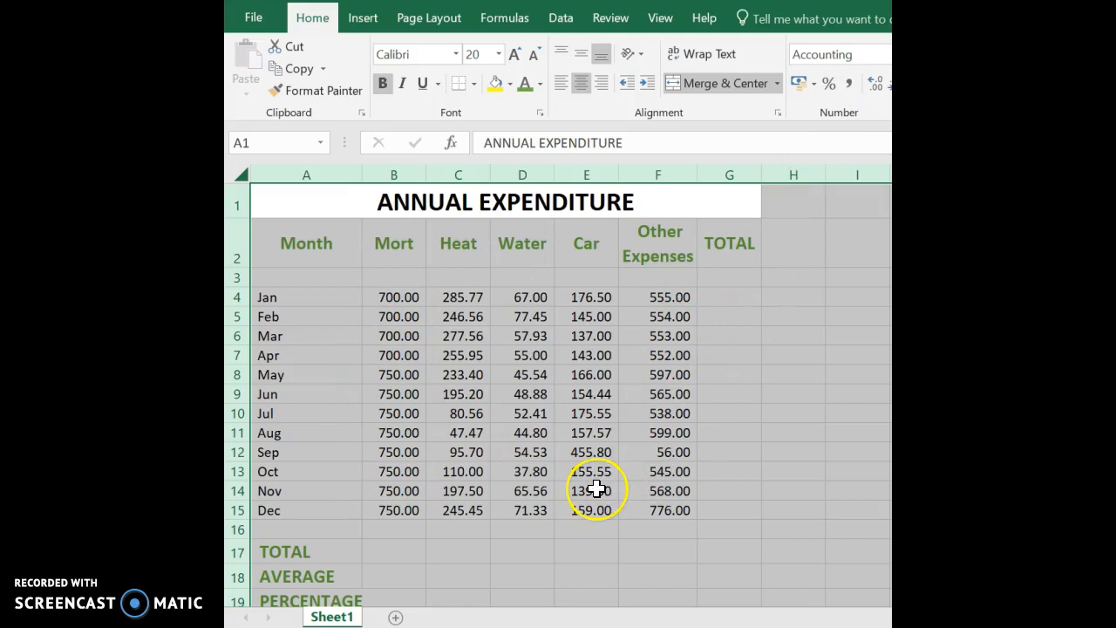
pyautogui.click(394, 556)
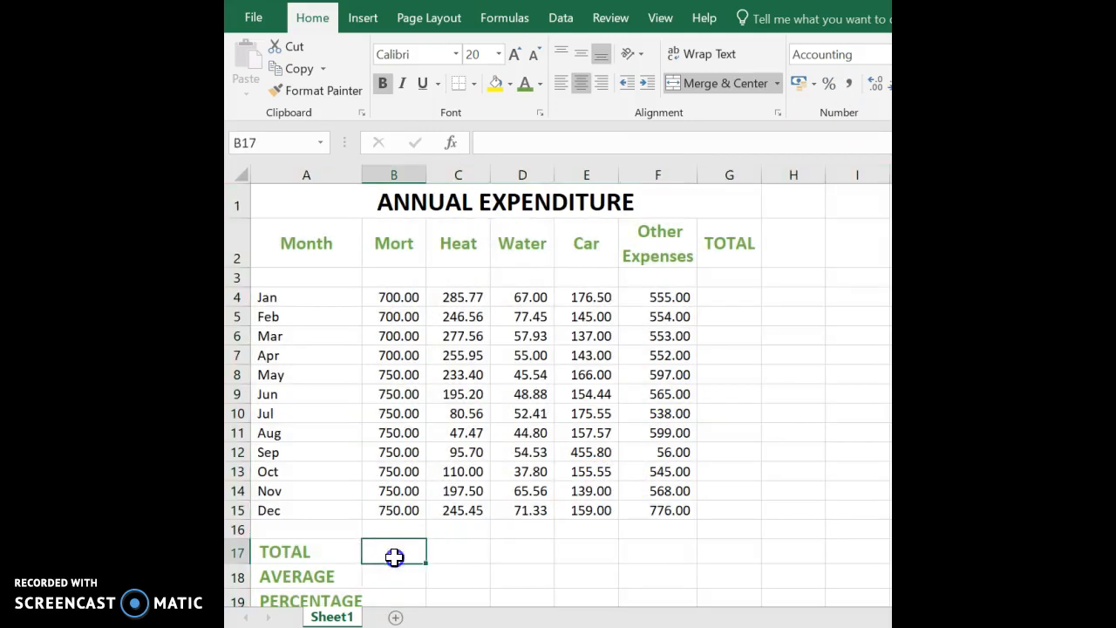
pyautogui.click(393, 576)
pyautogui.click(390, 595)
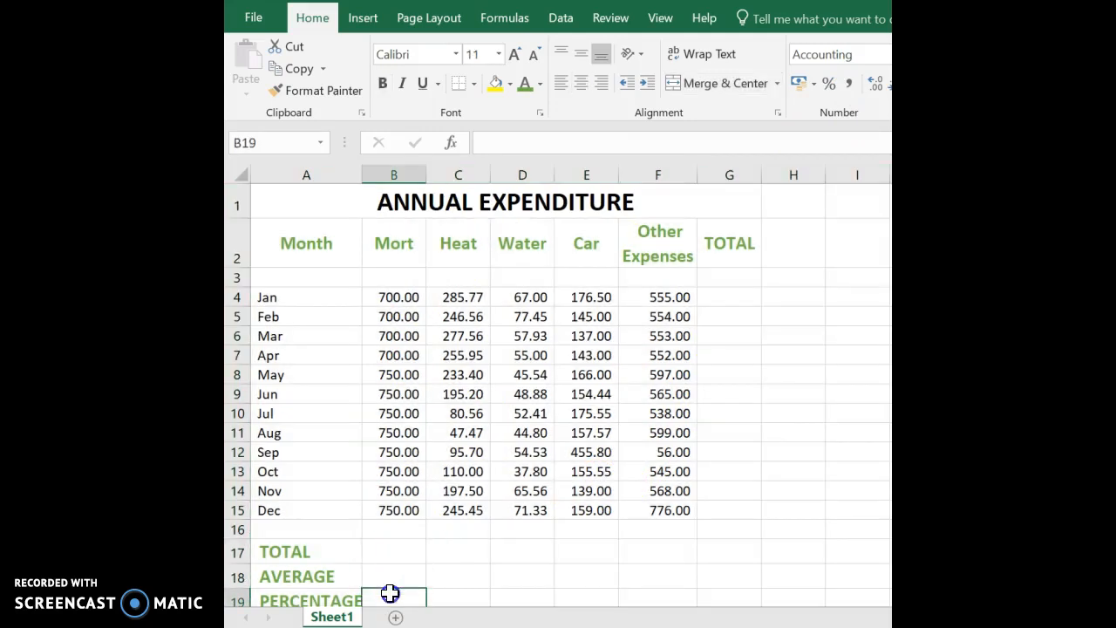
pyautogui.click(392, 551)
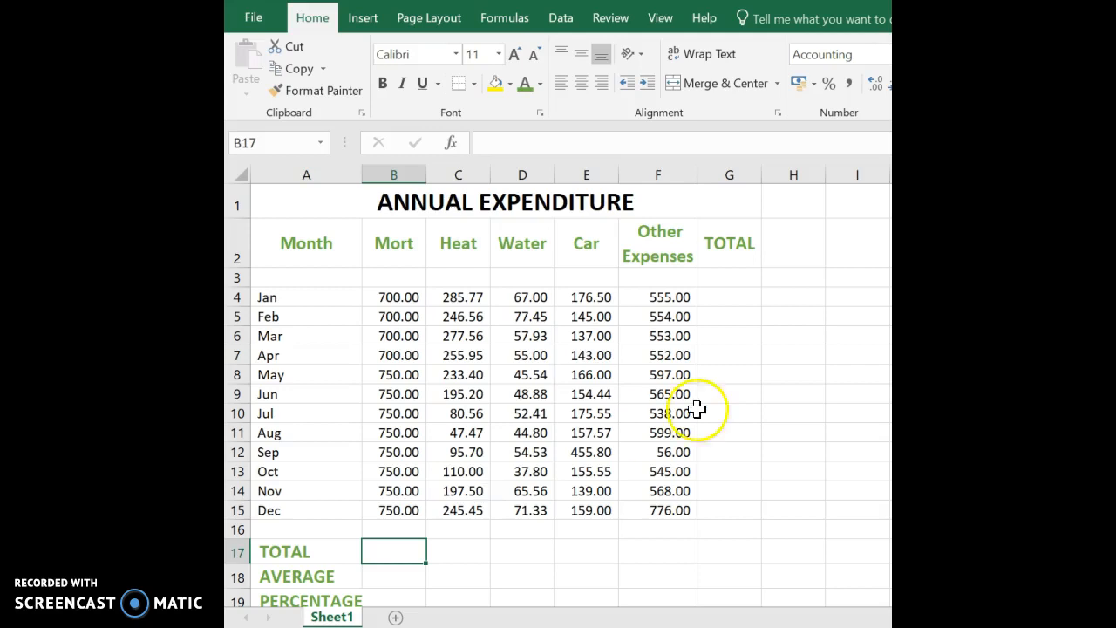
pyautogui.click(722, 298)
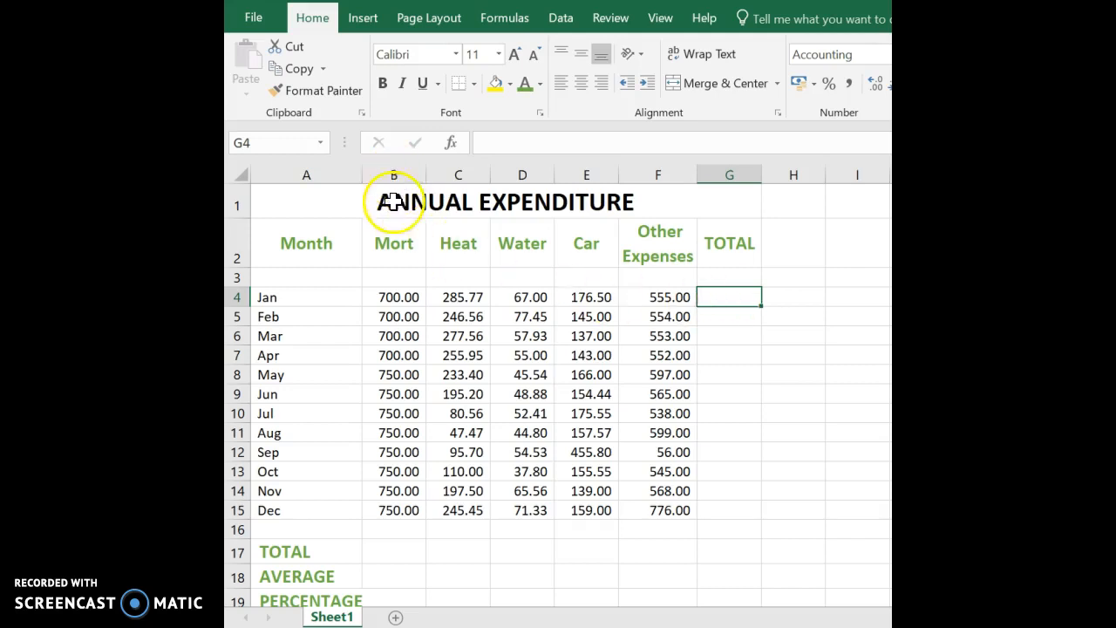
# Review January's five expense values in cells B4 through F4.
pyautogui.click(382, 304)
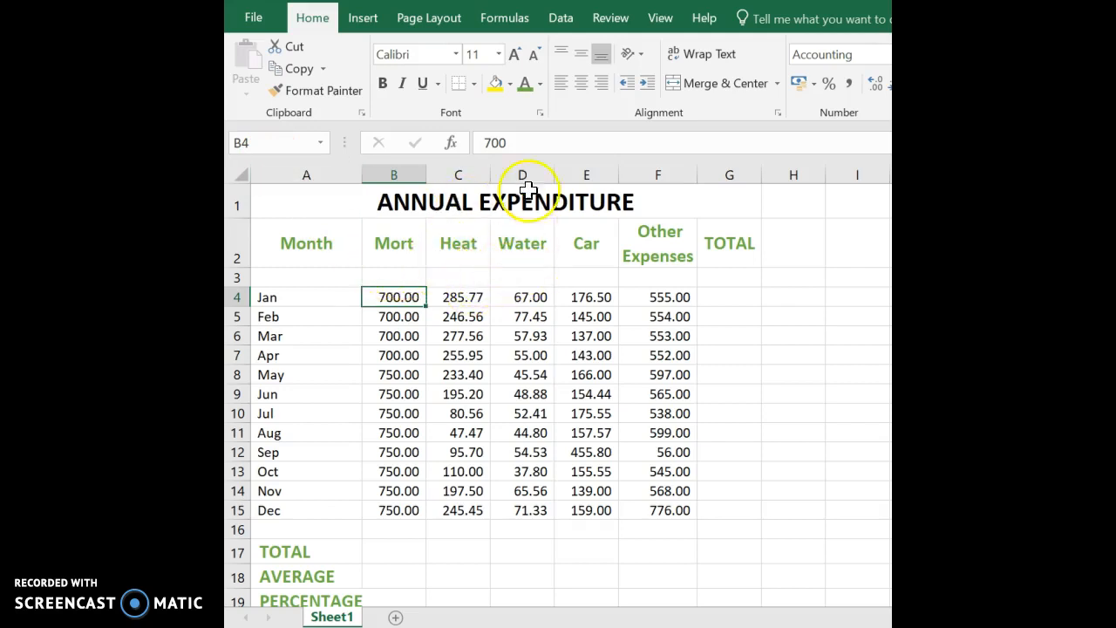
pyautogui.click(463, 298)
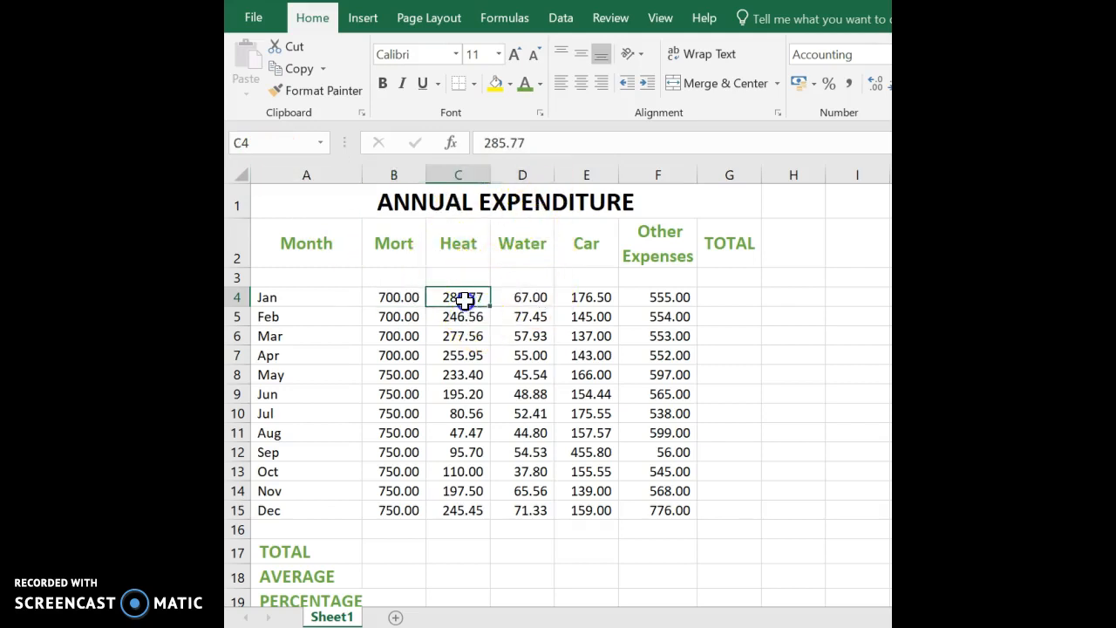
pyautogui.click(523, 296)
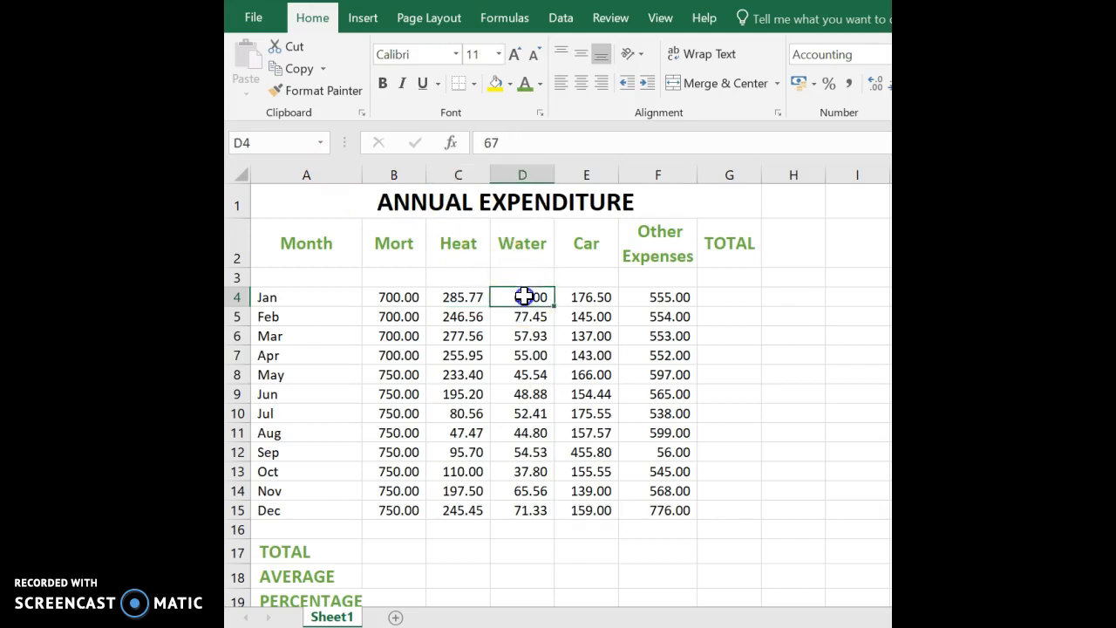
pyautogui.click(591, 298)
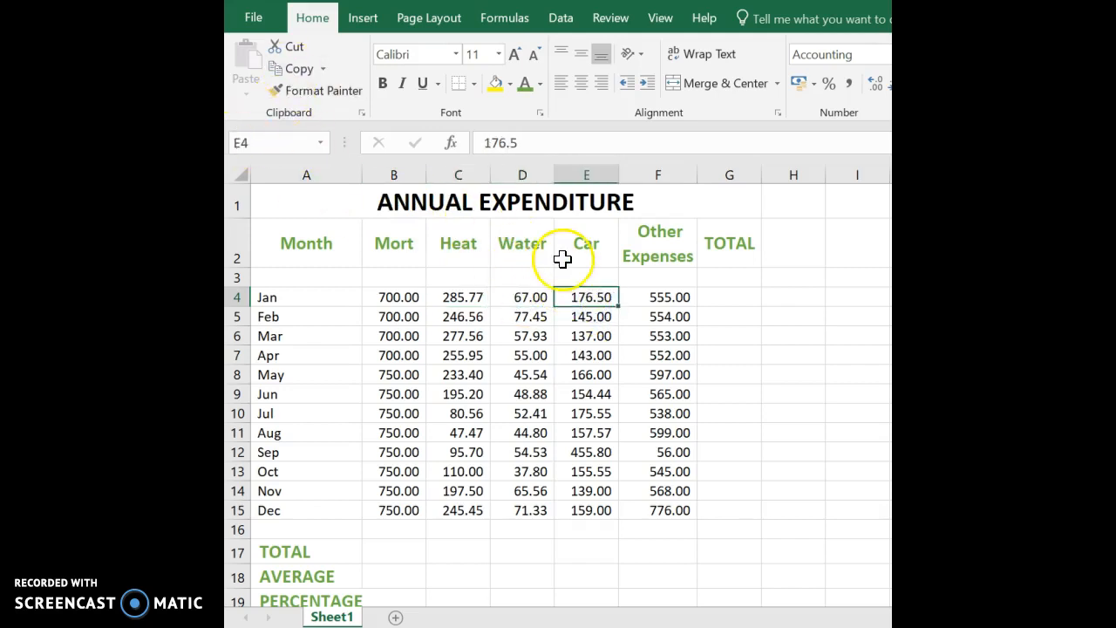
pyautogui.click(669, 299)
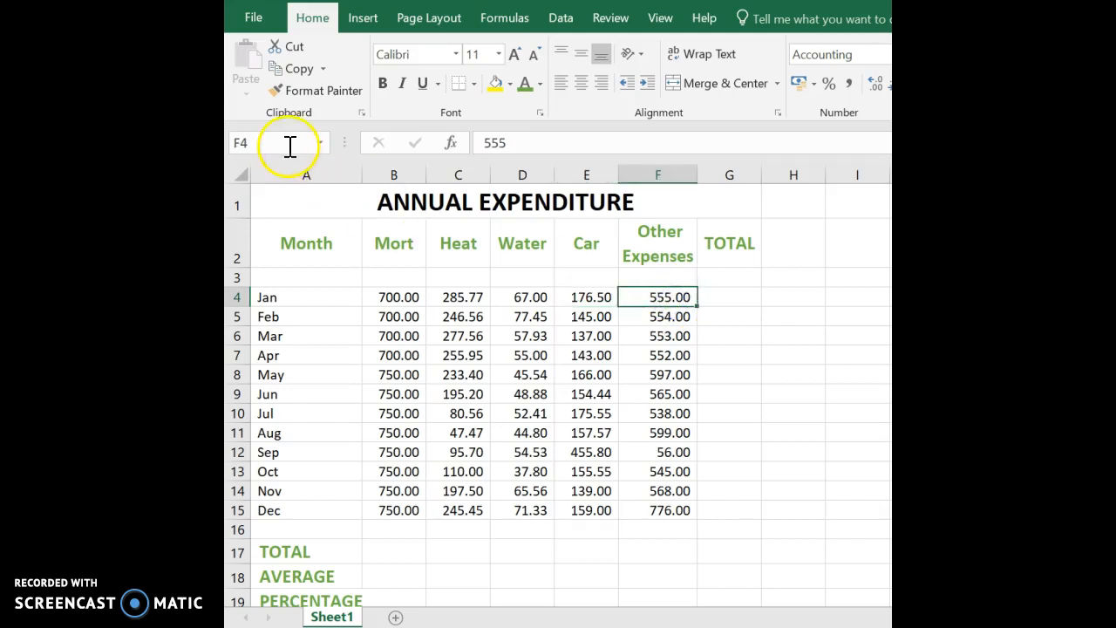
# Enter =B4+C4+D4+E4+F4 in G4 to total January's expenses.
pyautogui.click(727, 303)
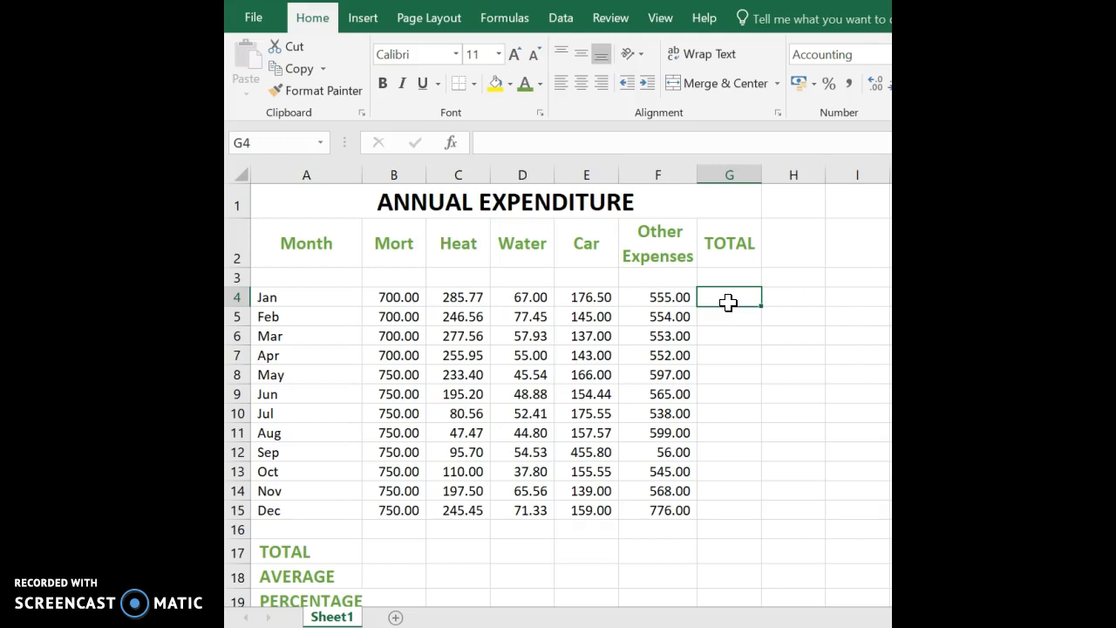
pyautogui.write('=')
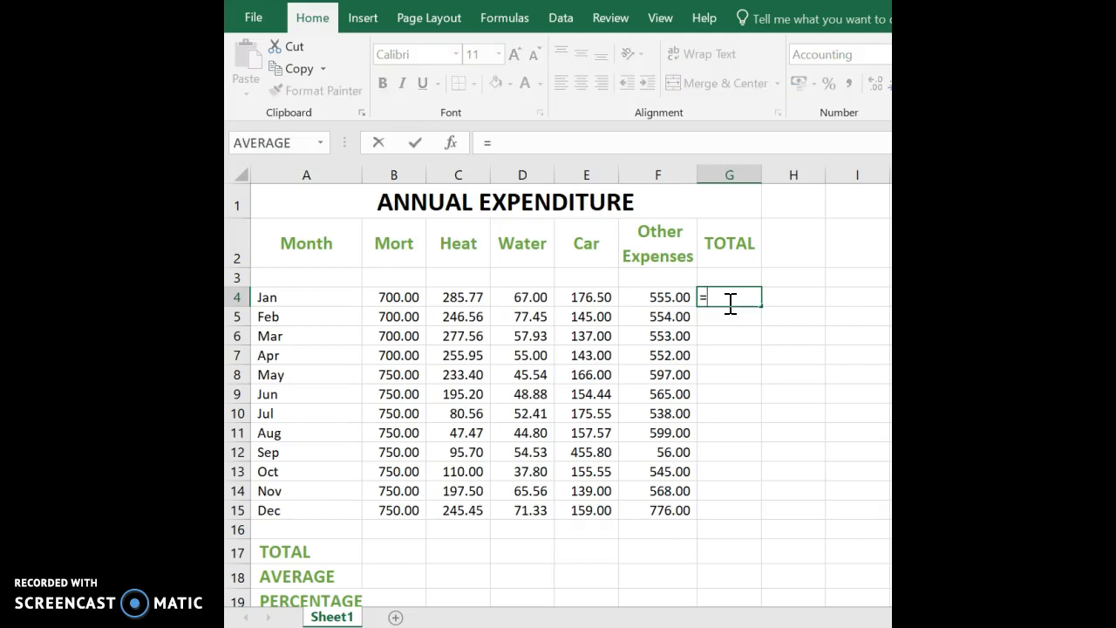
pyautogui.click(390, 297)
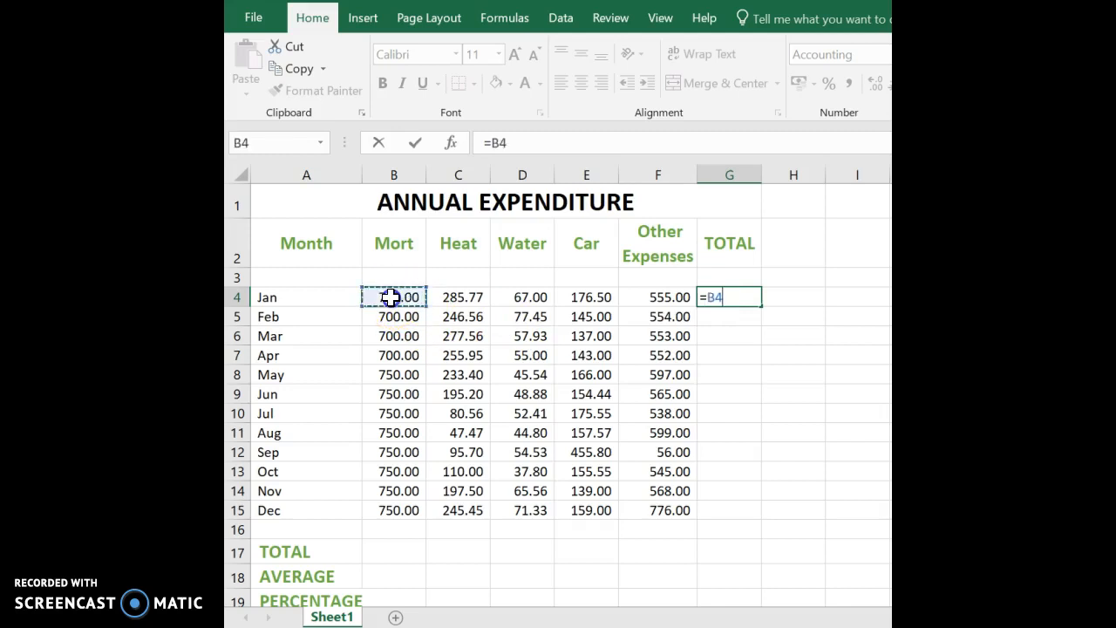
pyautogui.write('+')
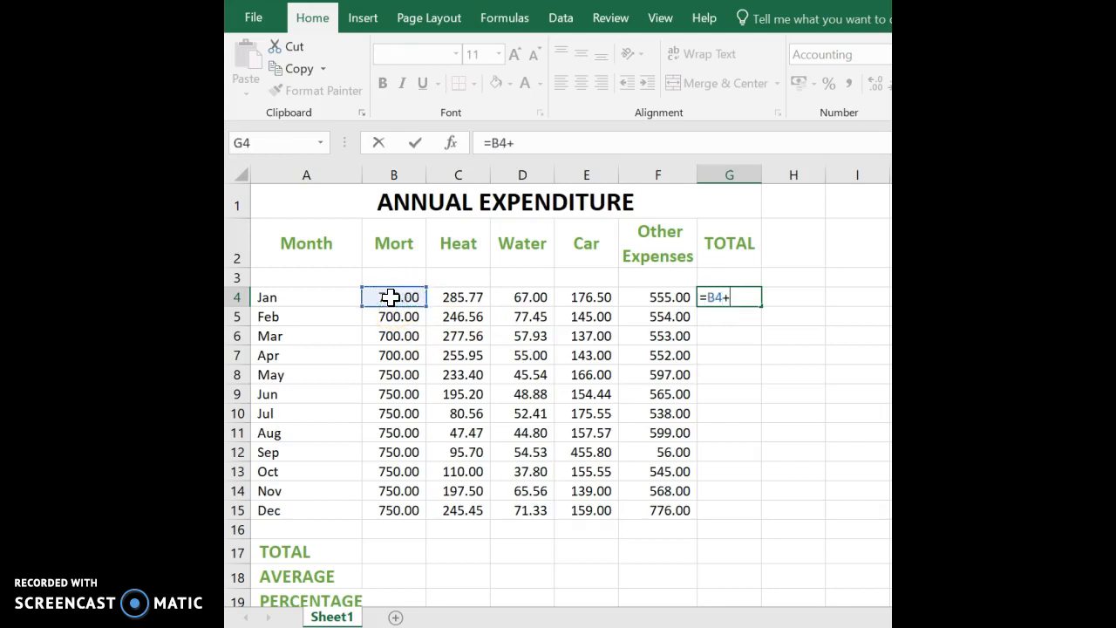
pyautogui.click(466, 297)
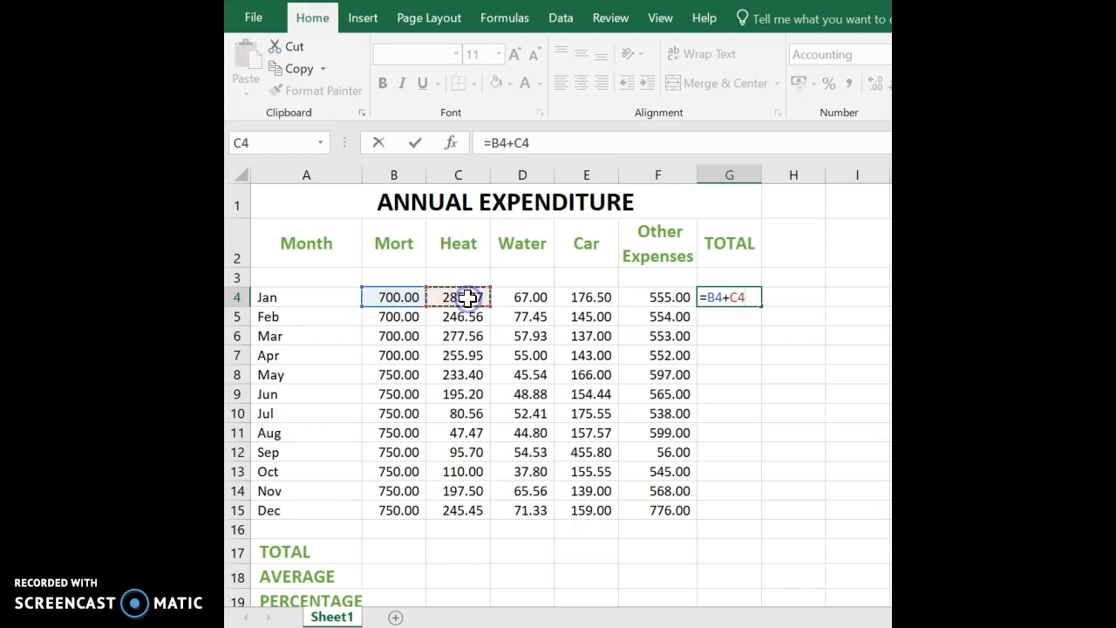
pyautogui.write('+')
pyautogui.click(538, 297)
pyautogui.write('+')
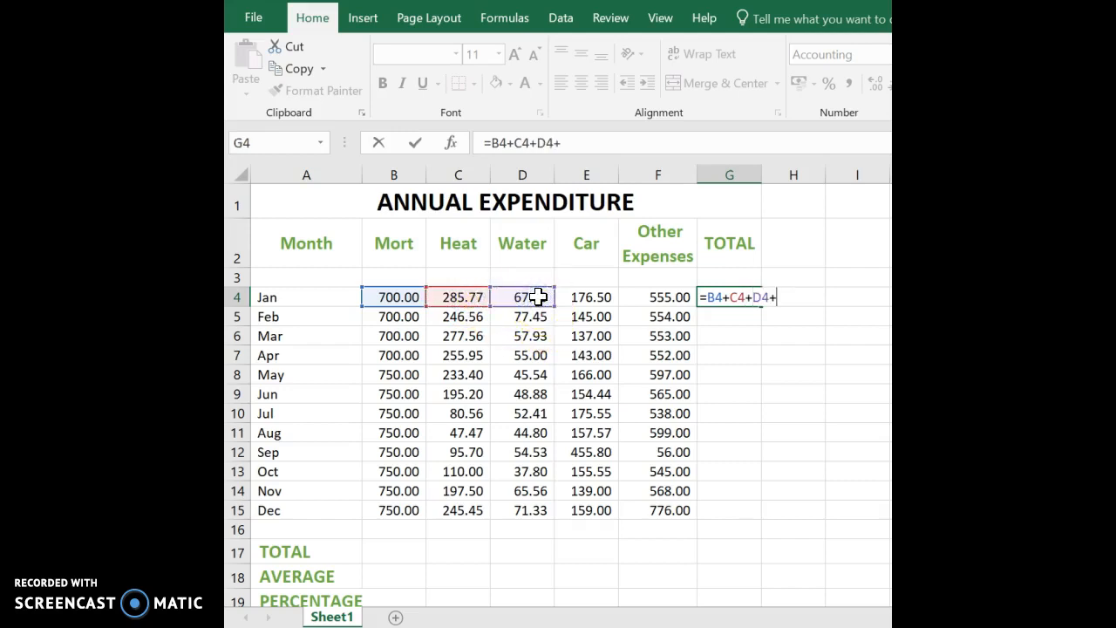
pyautogui.click(592, 297)
pyautogui.write('+')
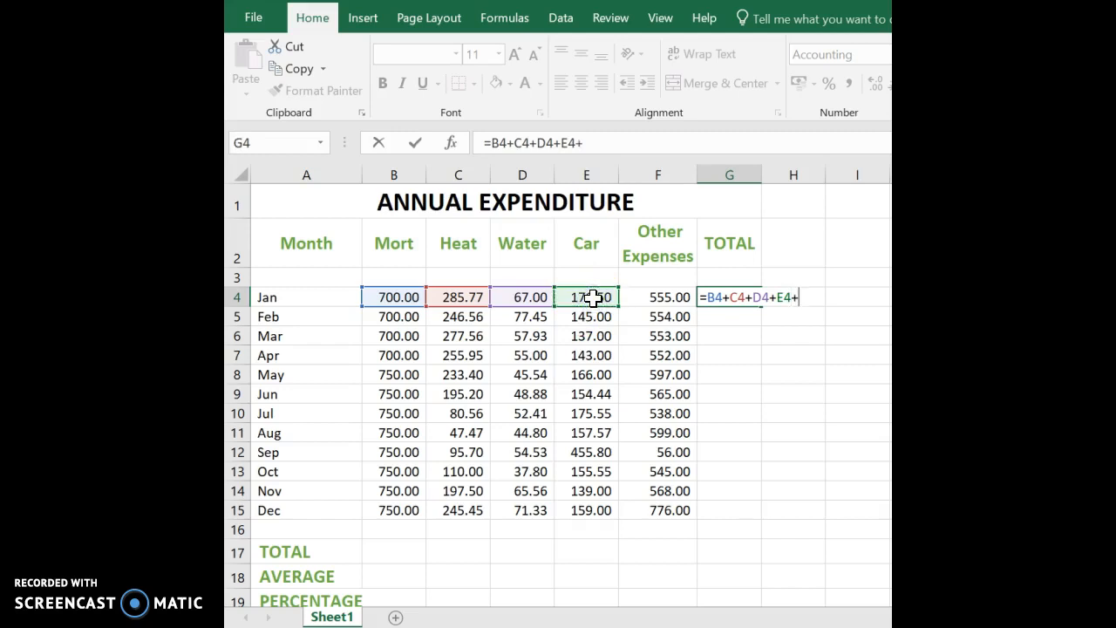
pyautogui.click(649, 299)
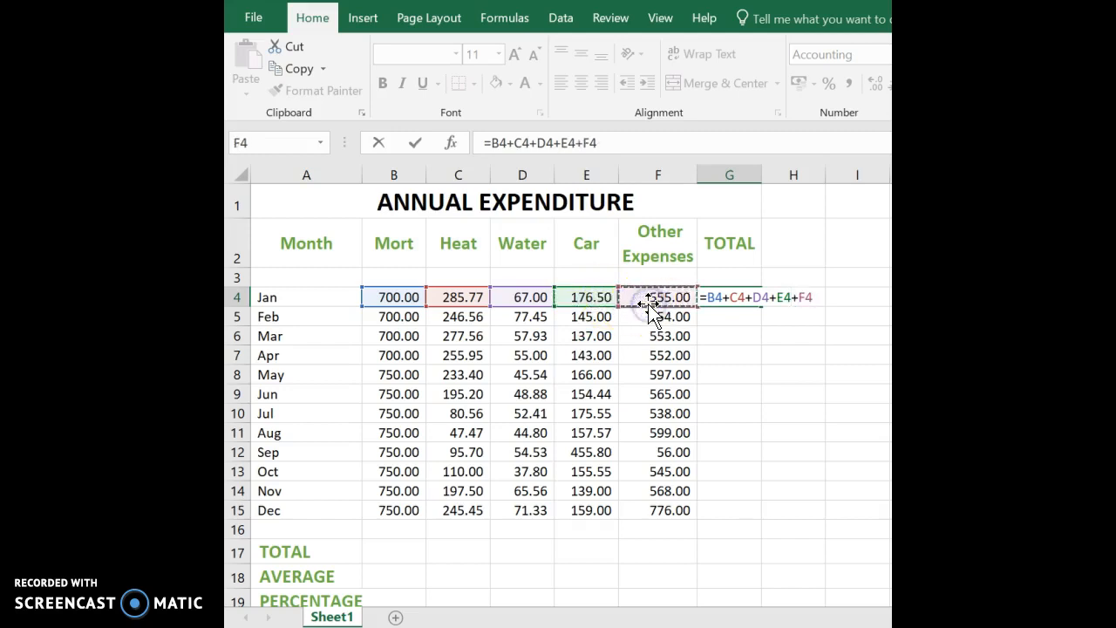
pyautogui.click(416, 143)
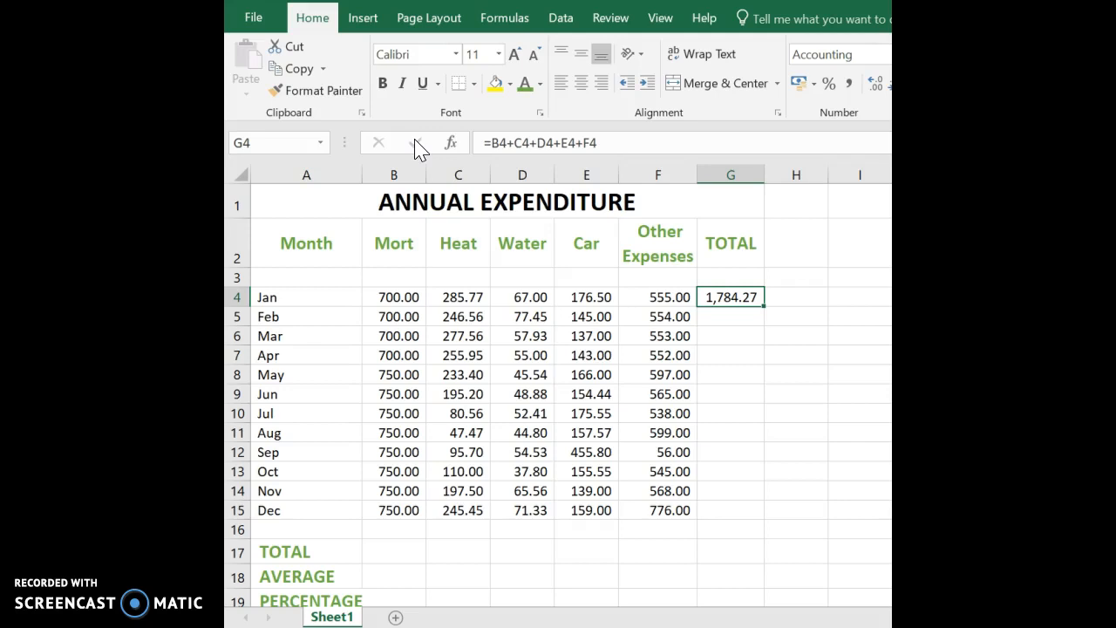
# Replace G4's long addition with the AutoSum formula =SUM(B4:F4).
pyautogui.press('Delete')
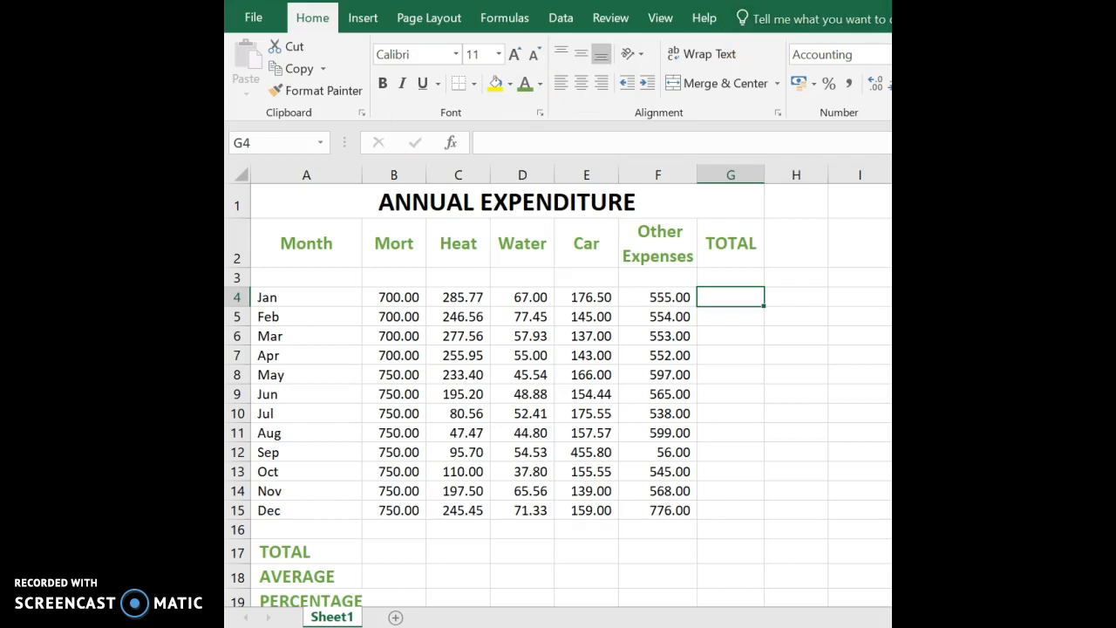
pyautogui.hotkey('alt', '=')
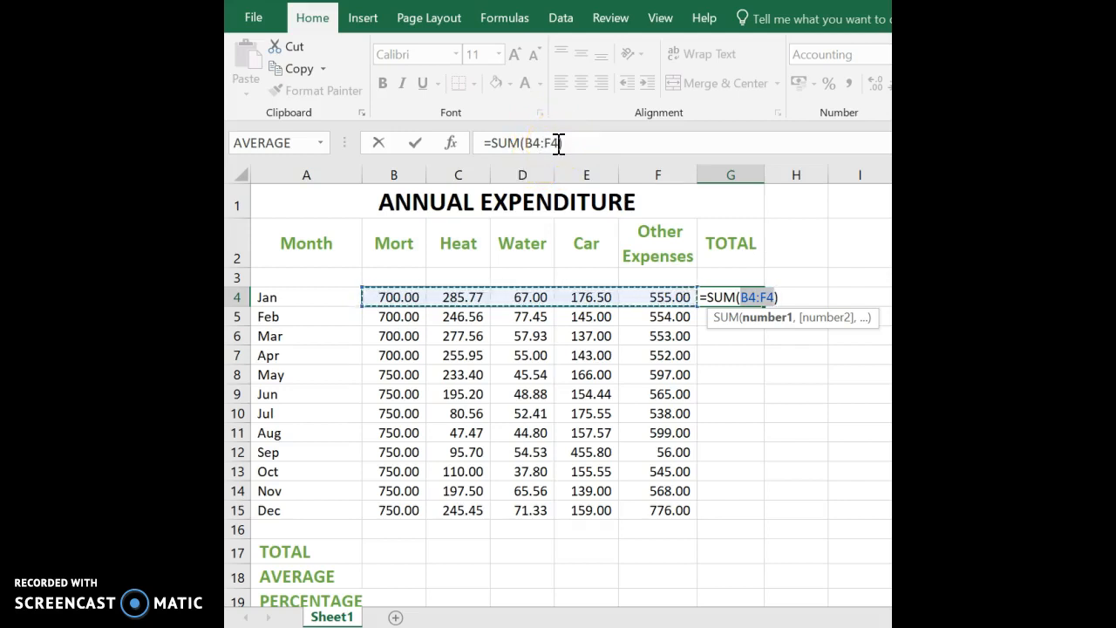
pyautogui.click(415, 144)
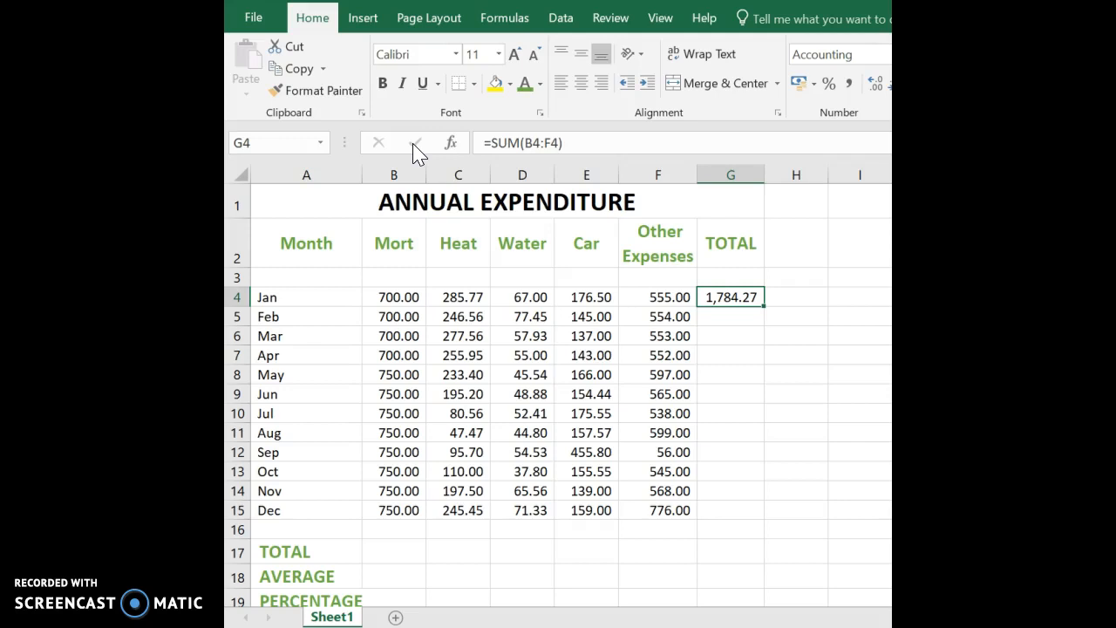
# Compare G4's formula against February's values in B5 through F5.
pyautogui.click(719, 319)
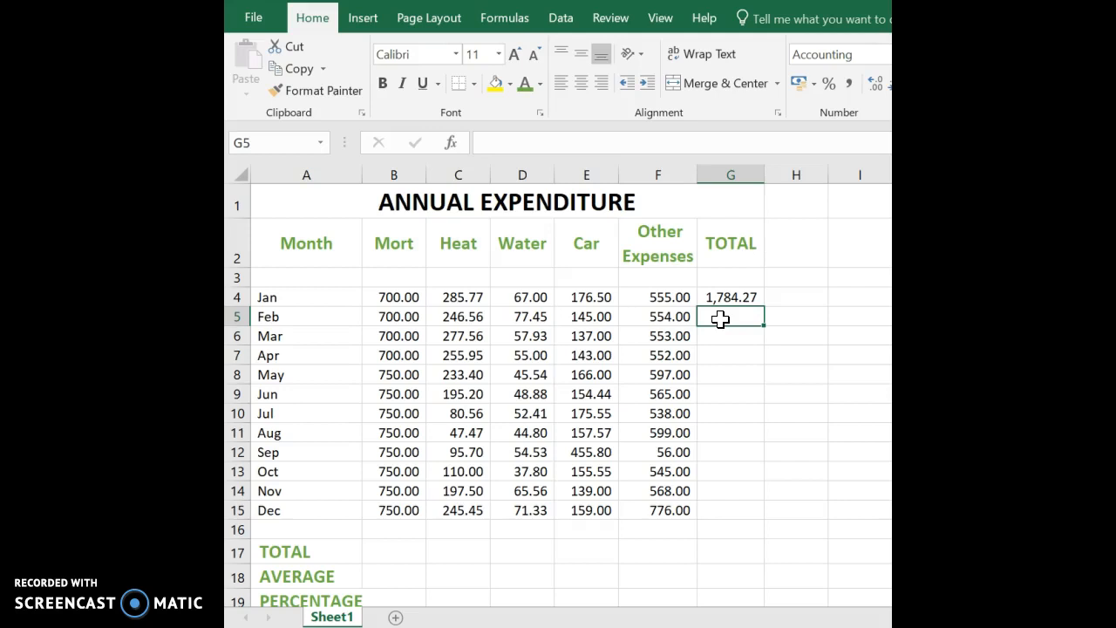
pyautogui.click(722, 298)
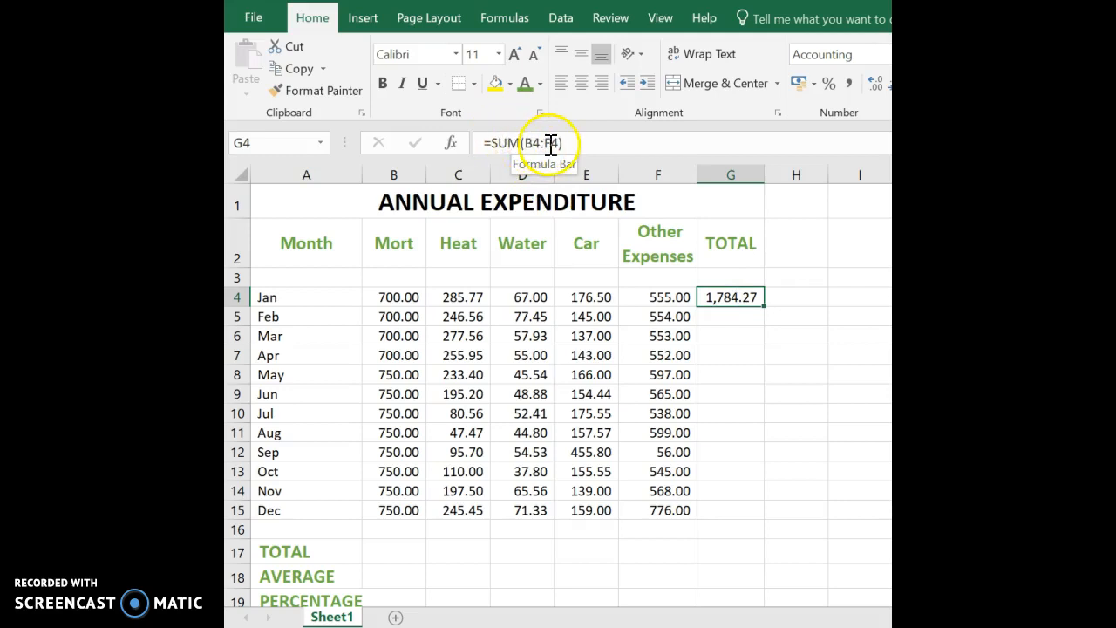
pyautogui.click(403, 316)
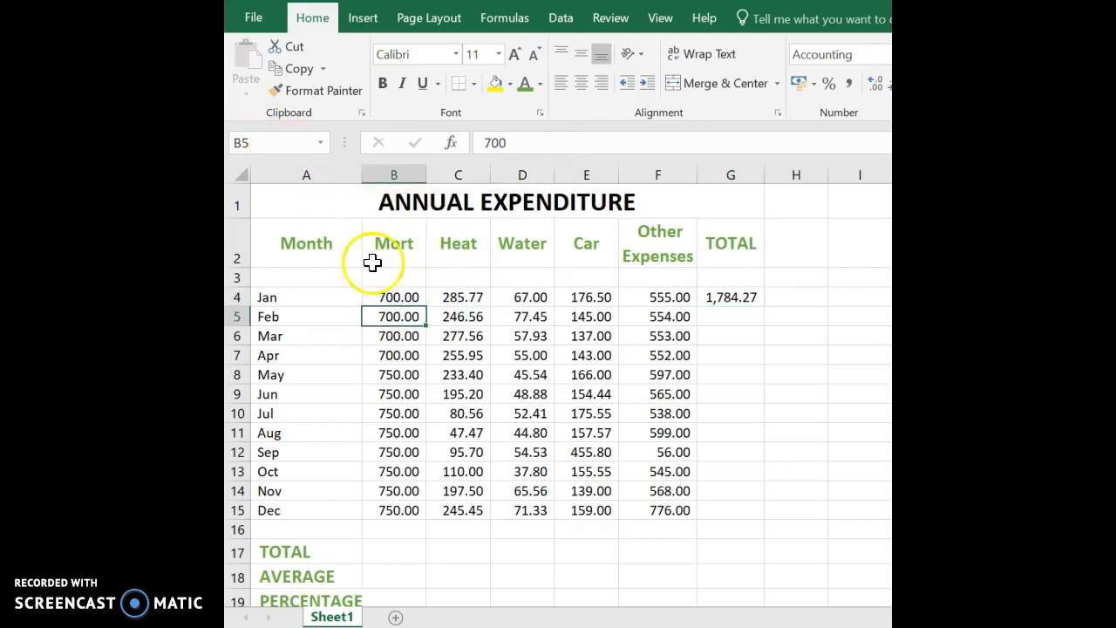
pyautogui.click(679, 316)
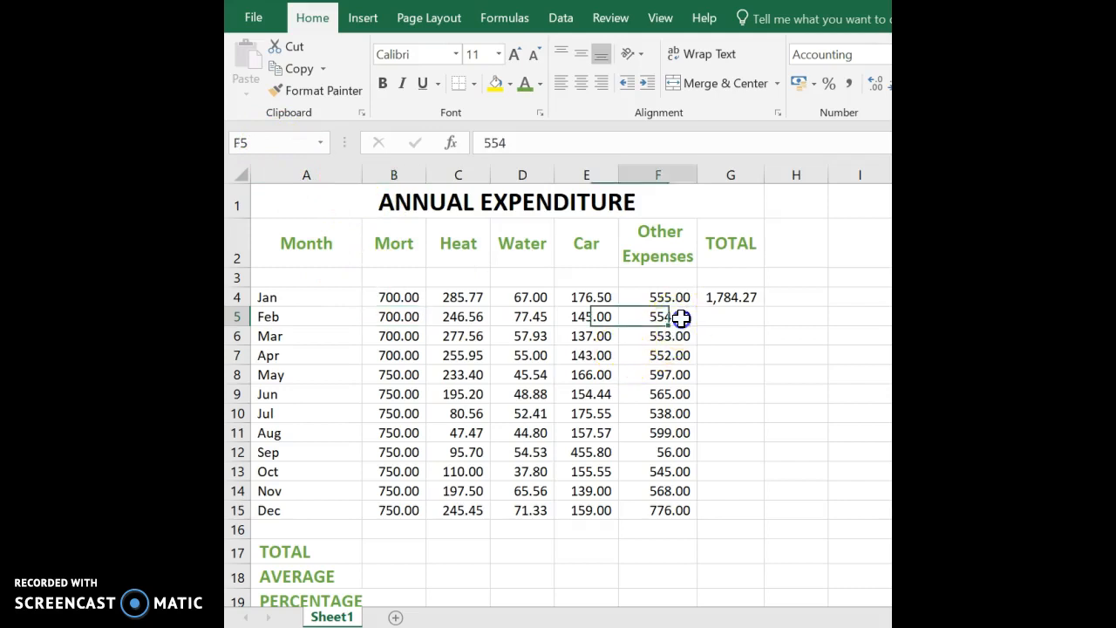
pyautogui.click(736, 321)
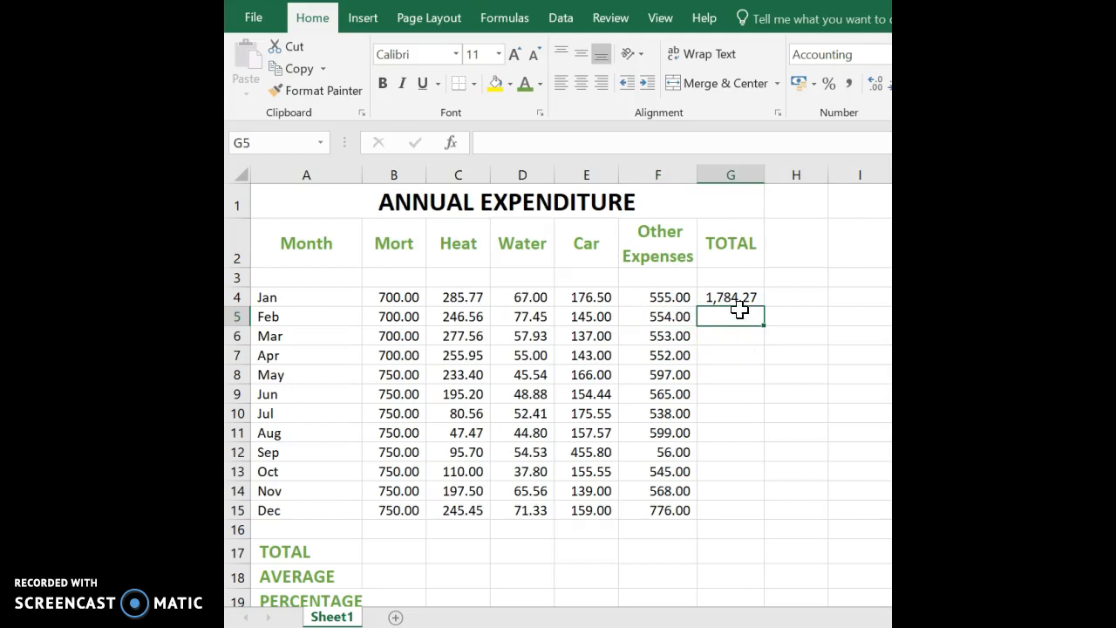
# Fill G4's SUM formula down column G from February through December.
pyautogui.click(747, 297)
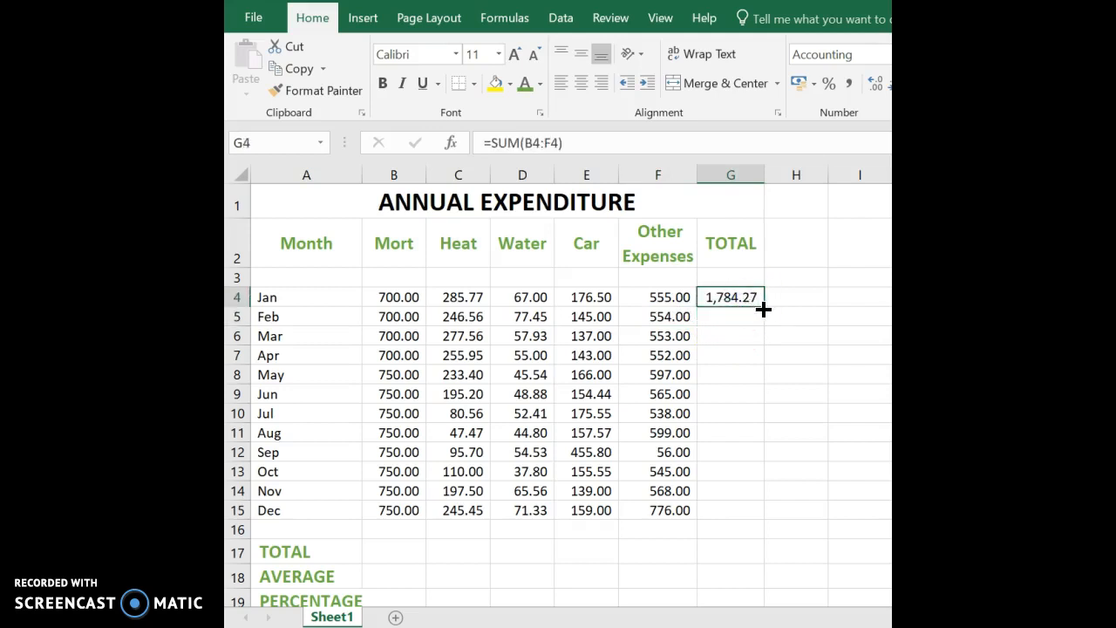
pyautogui.moveTo(763, 309); pyautogui.dragTo(763, 317)
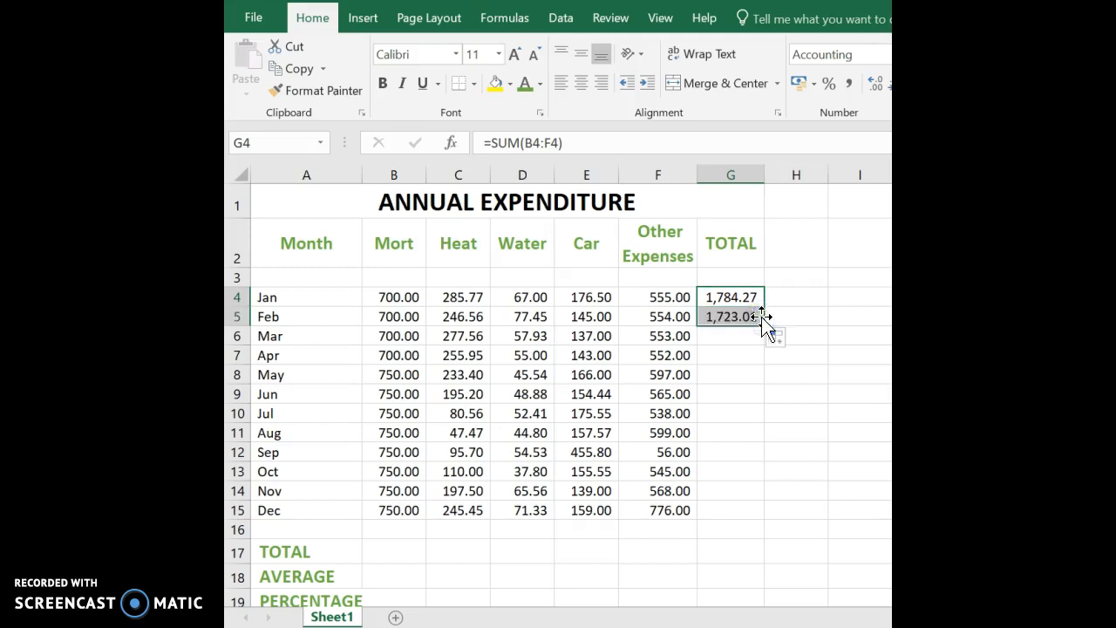
pyautogui.click(723, 316)
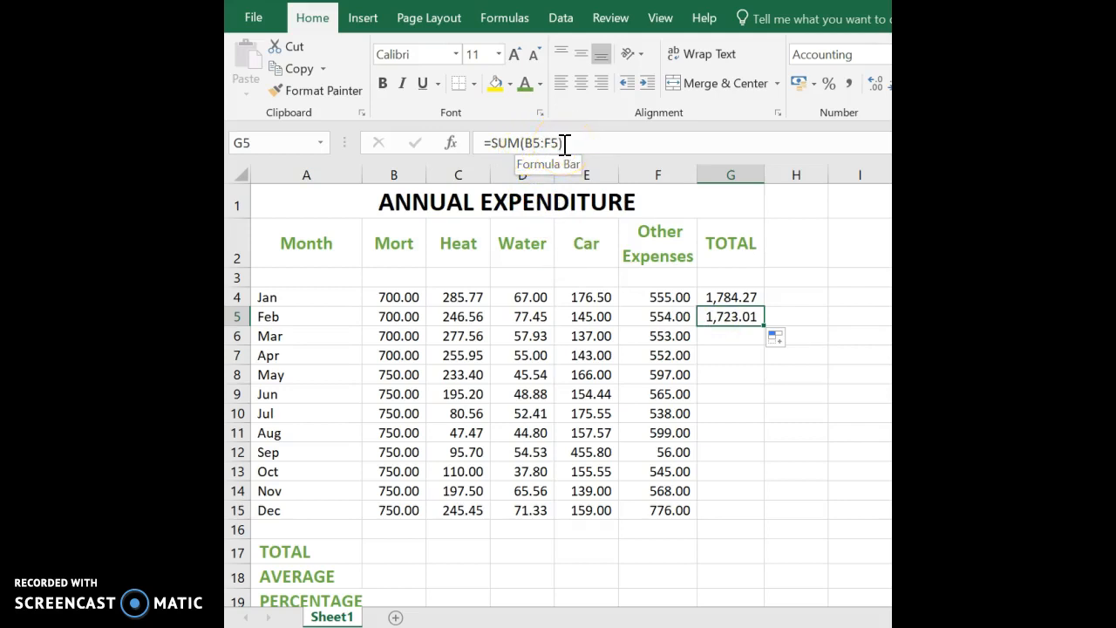
pyautogui.doubleClick(764, 330)
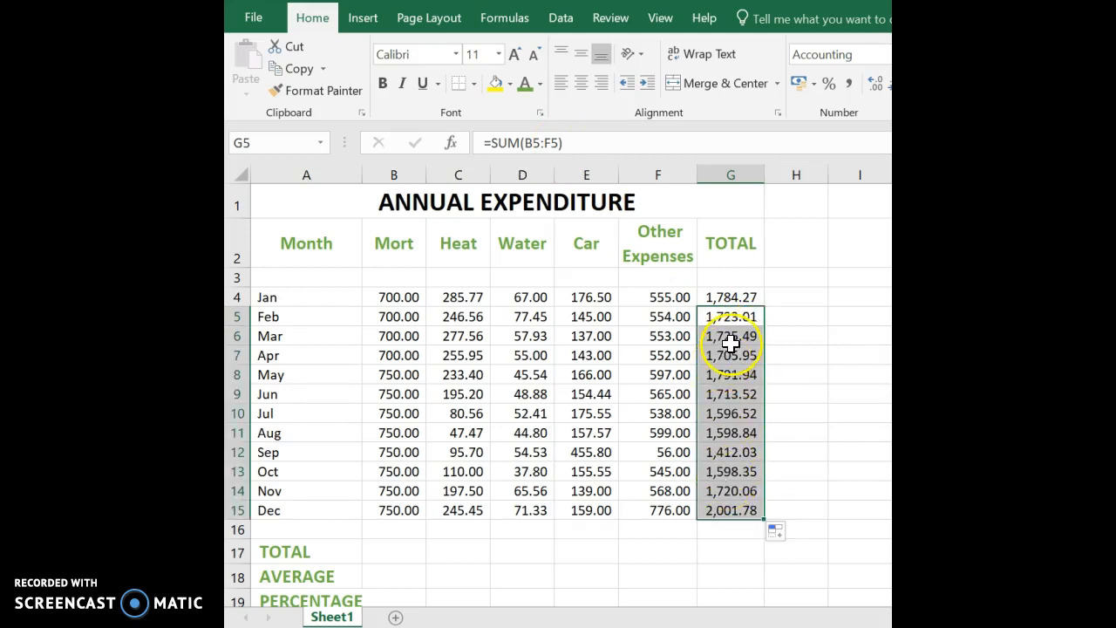
pyautogui.click(730, 342)
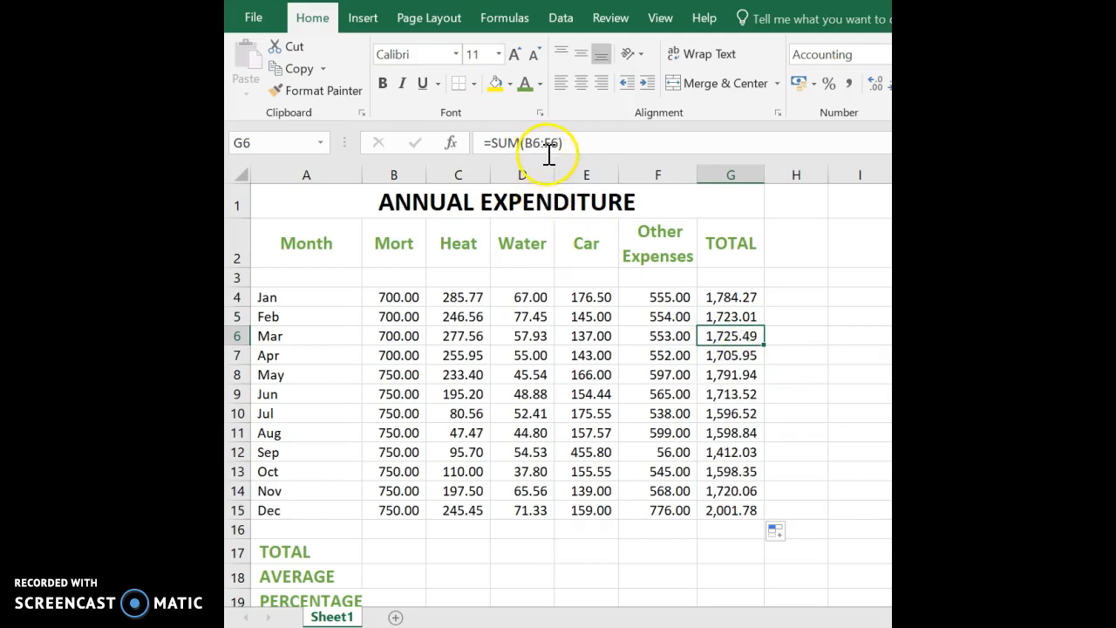
pyautogui.click(713, 353)
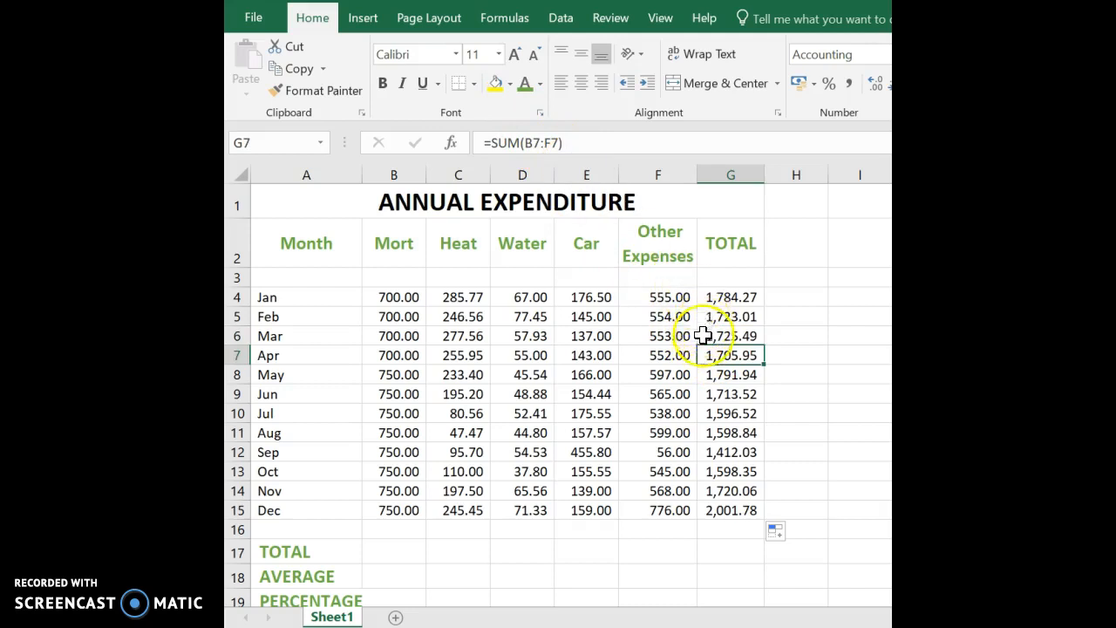
pyautogui.click(720, 376)
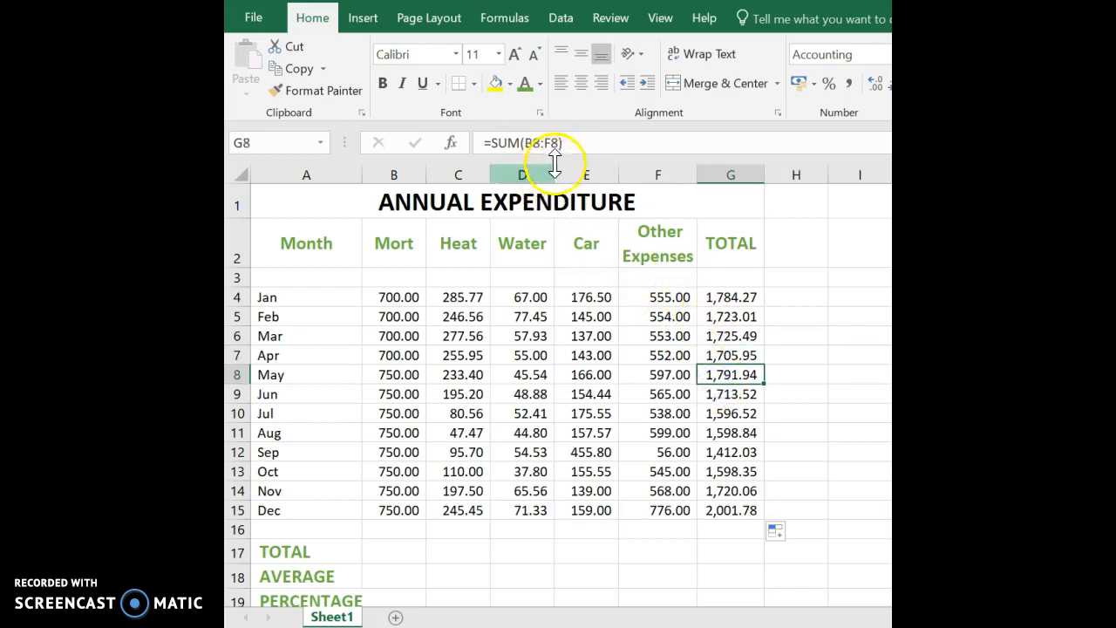
pyautogui.click(720, 397)
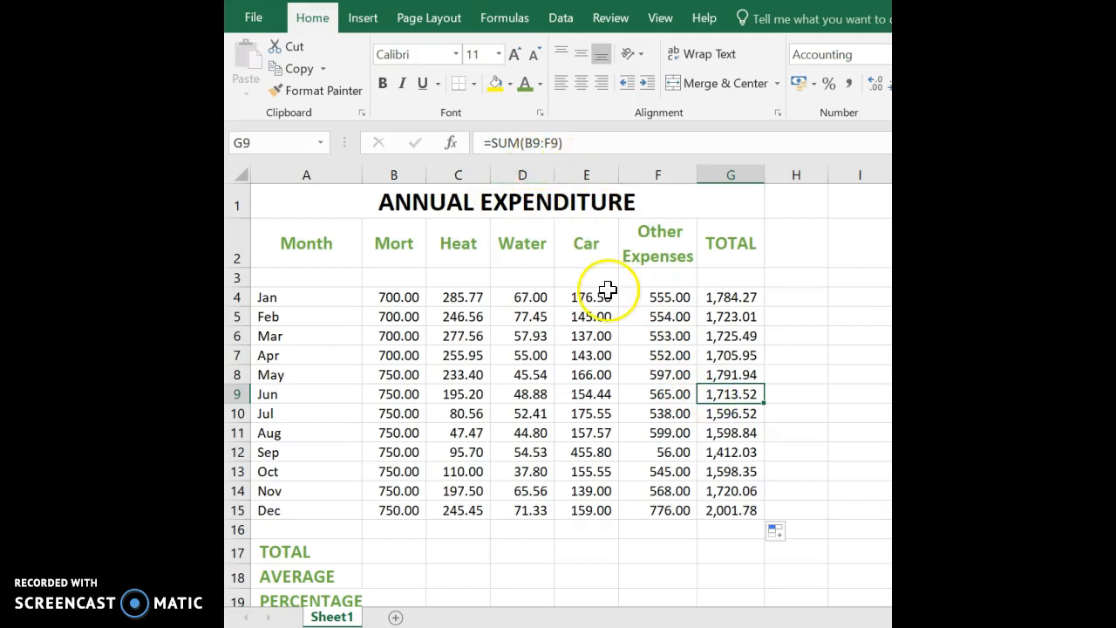
pyautogui.click(730, 415)
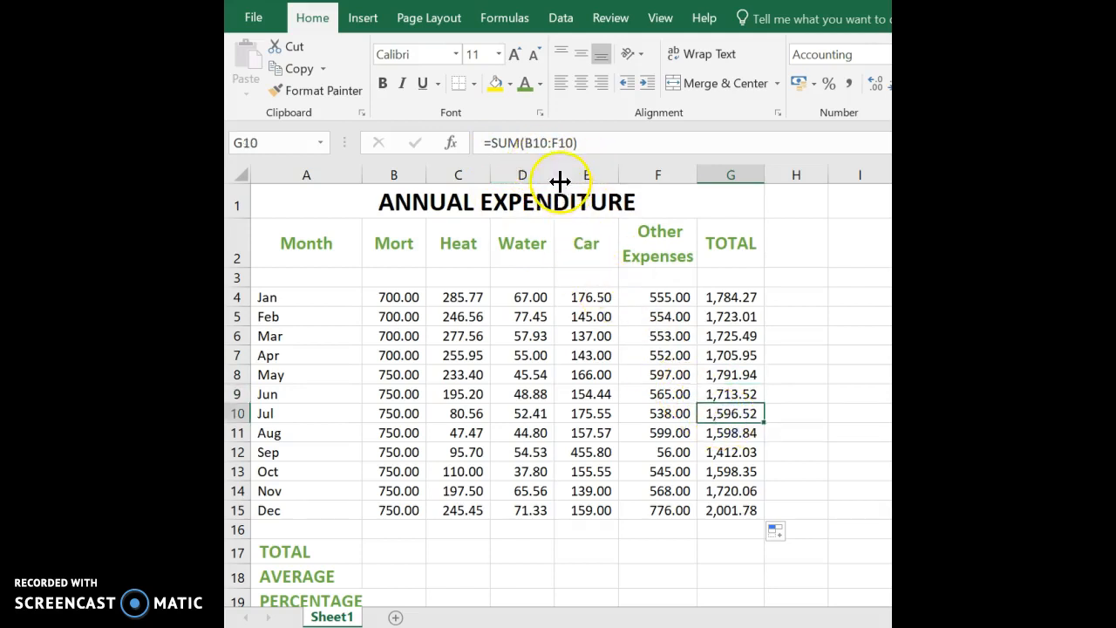
pyautogui.click(737, 435)
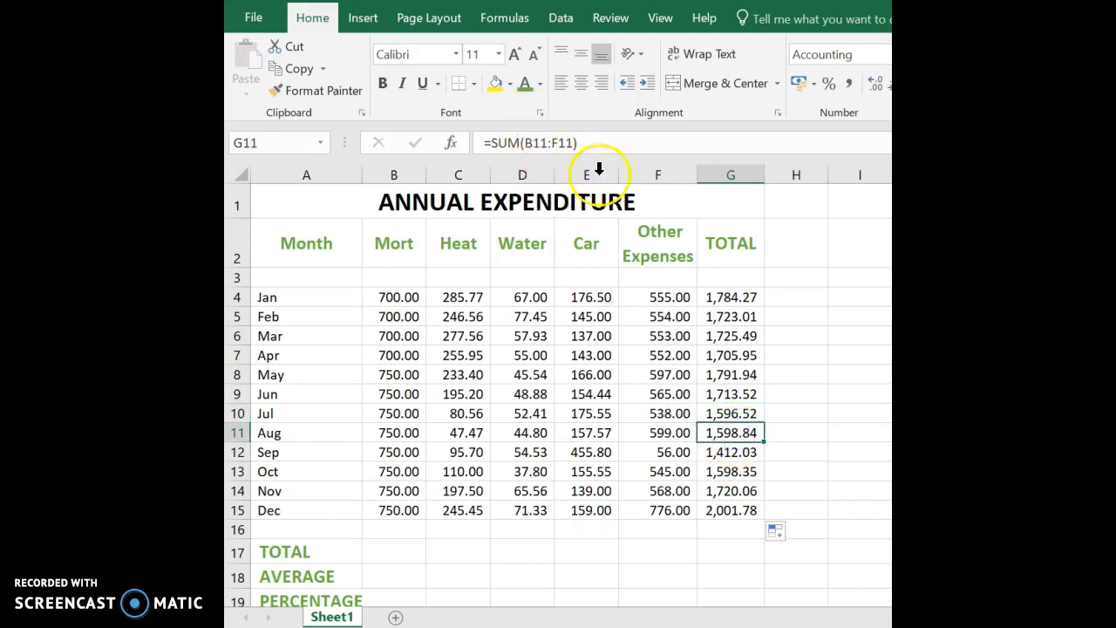
pyautogui.click(730, 453)
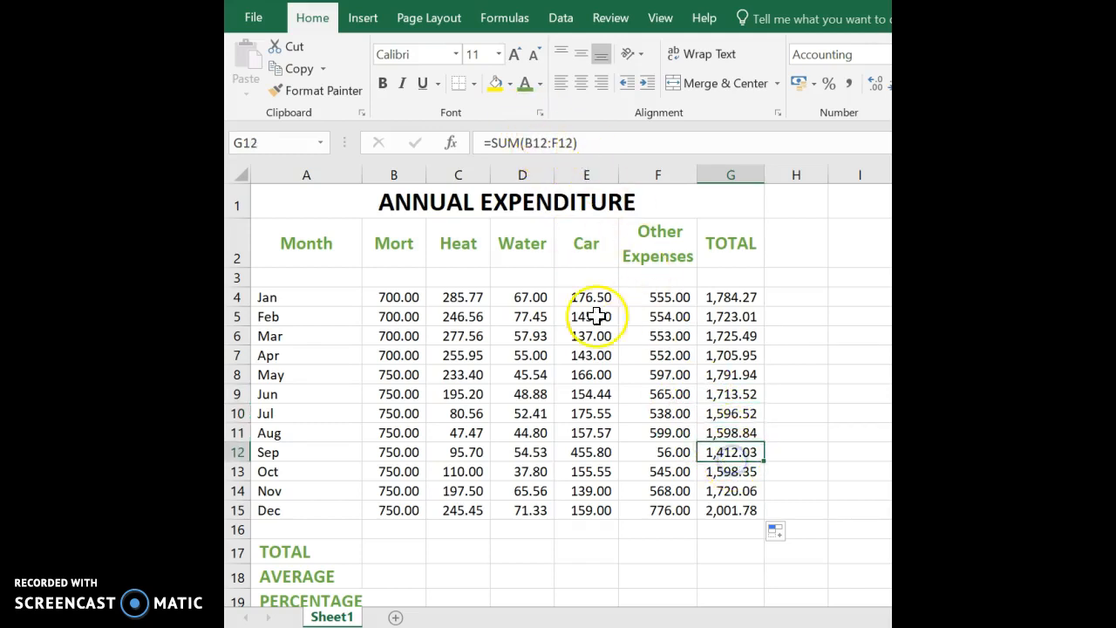
pyautogui.click(722, 469)
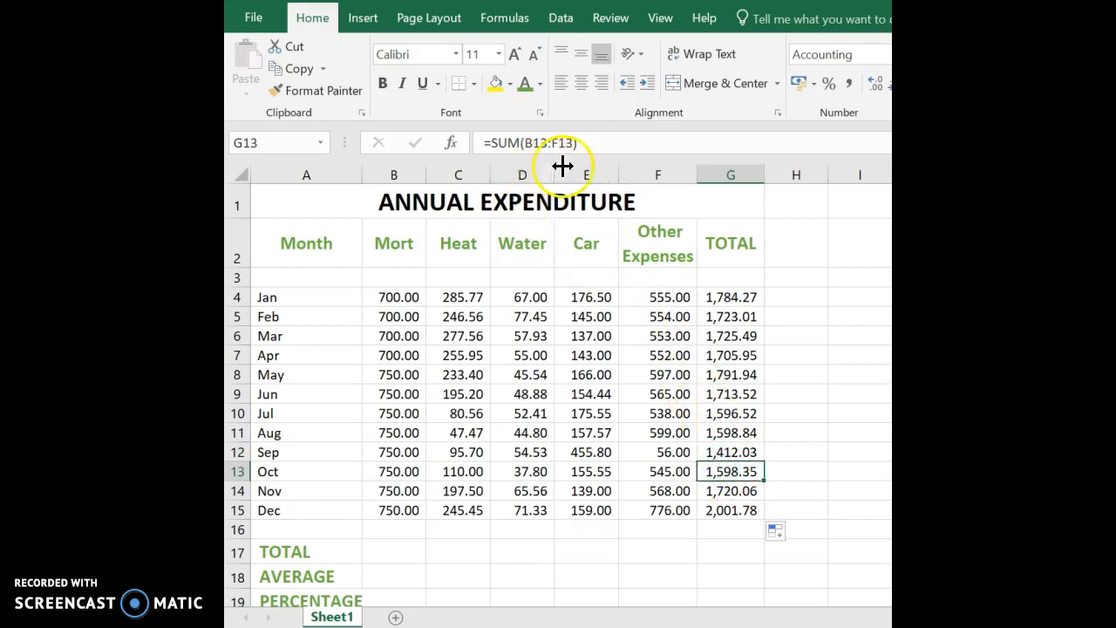
pyautogui.click(722, 490)
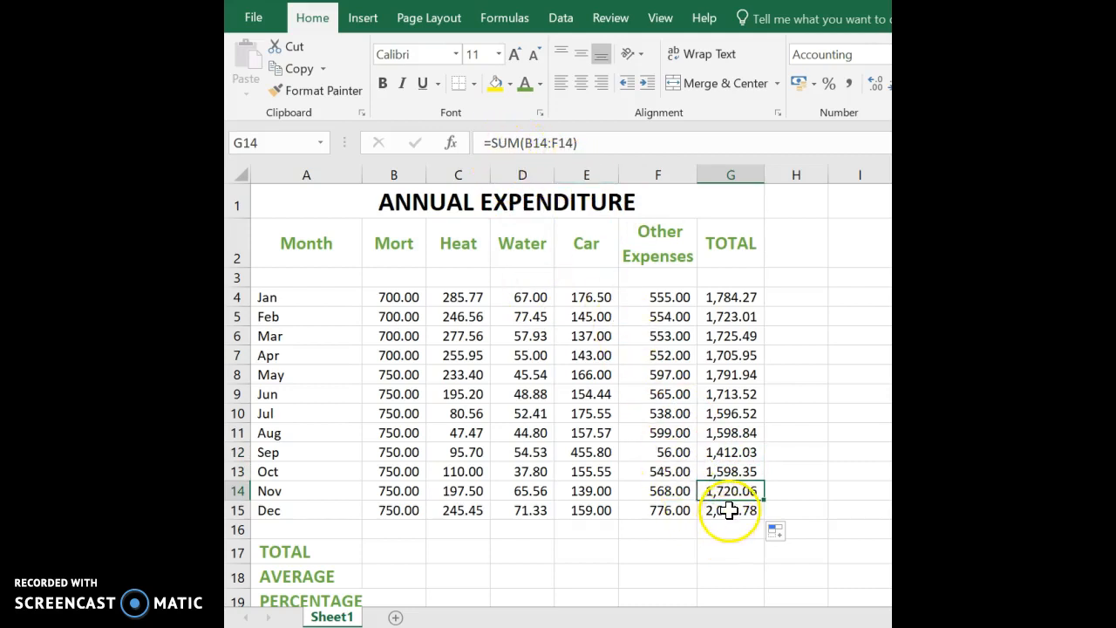
pyautogui.click(728, 509)
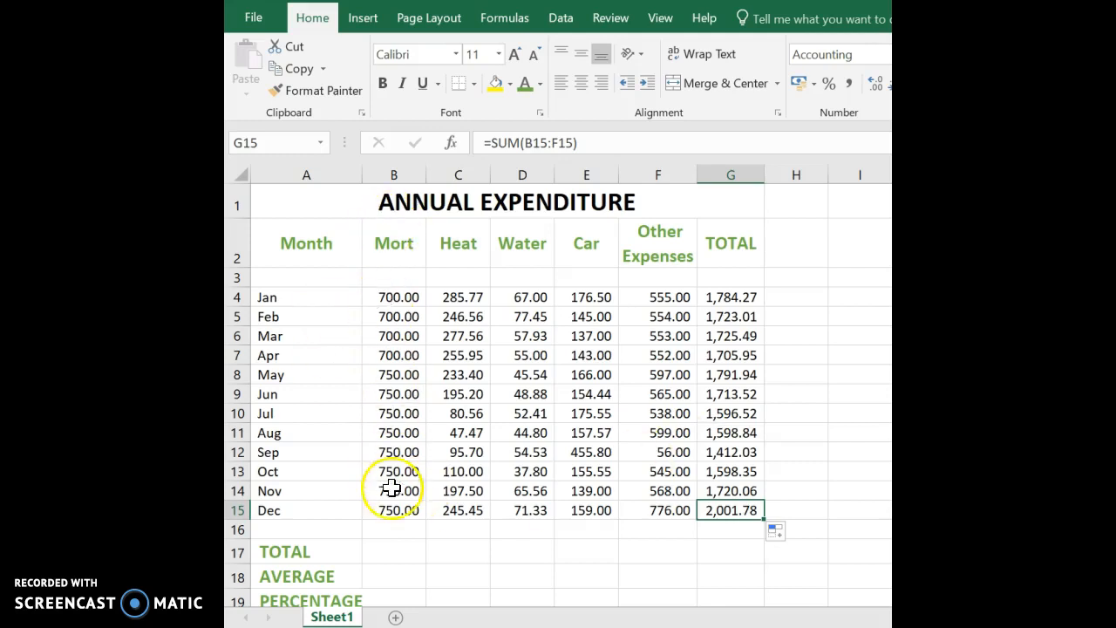
# Insert AutoSum formulas across B17:G17, such as =SUM(B4:B16), in the TOTAL row.
pyautogui.click(397, 547)
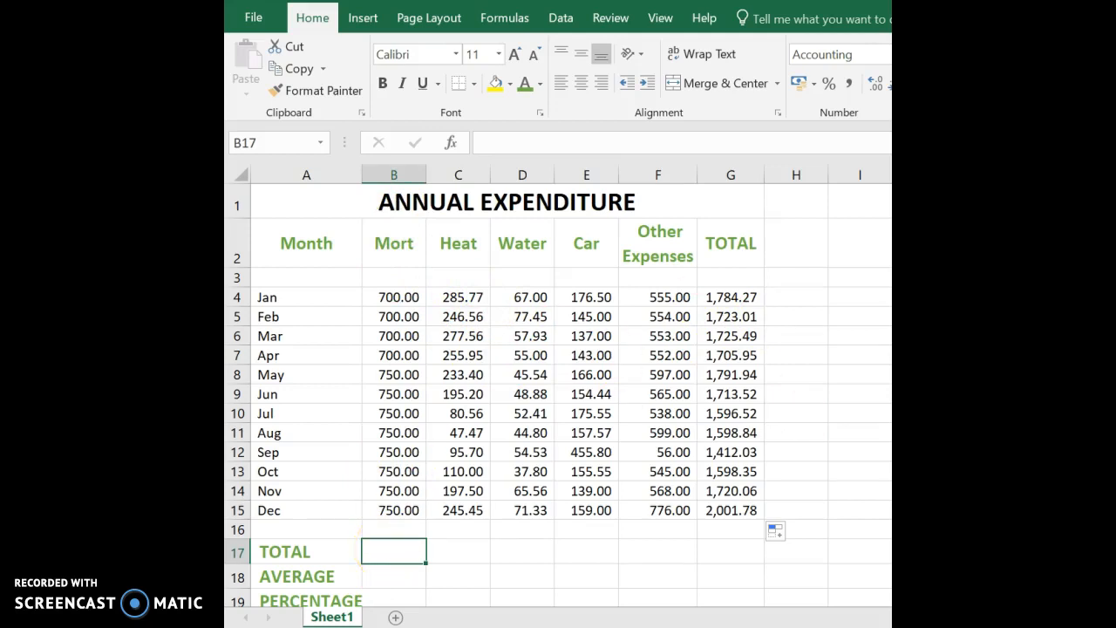
pyautogui.hotkey('alt', '=')
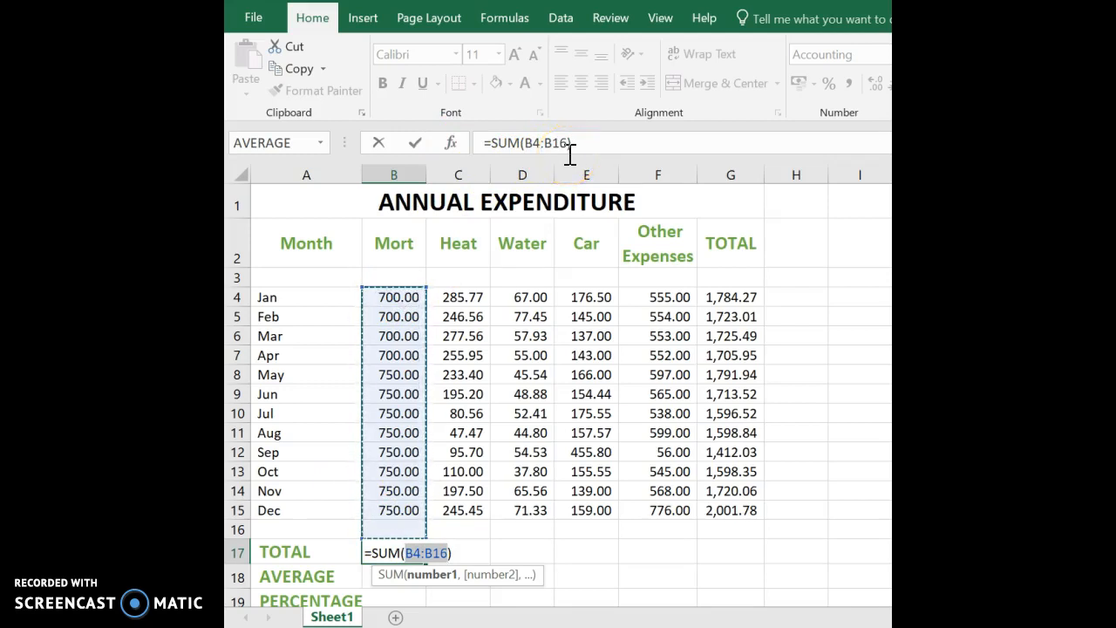
pyautogui.press('Escape')
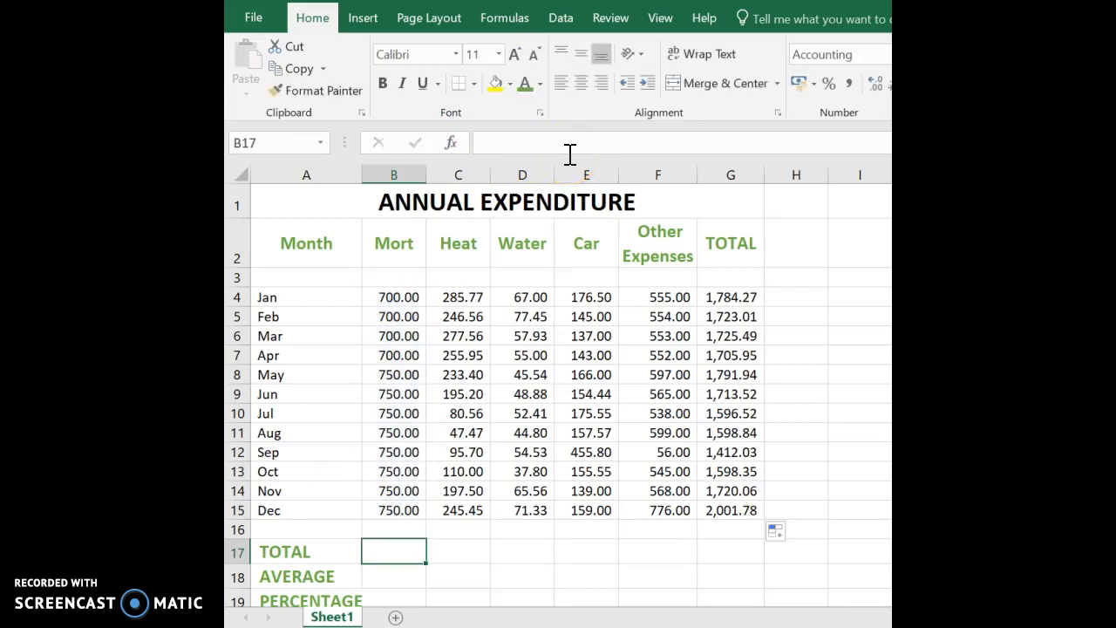
pyautogui.moveTo(382, 549); pyautogui.dragTo(722, 556)
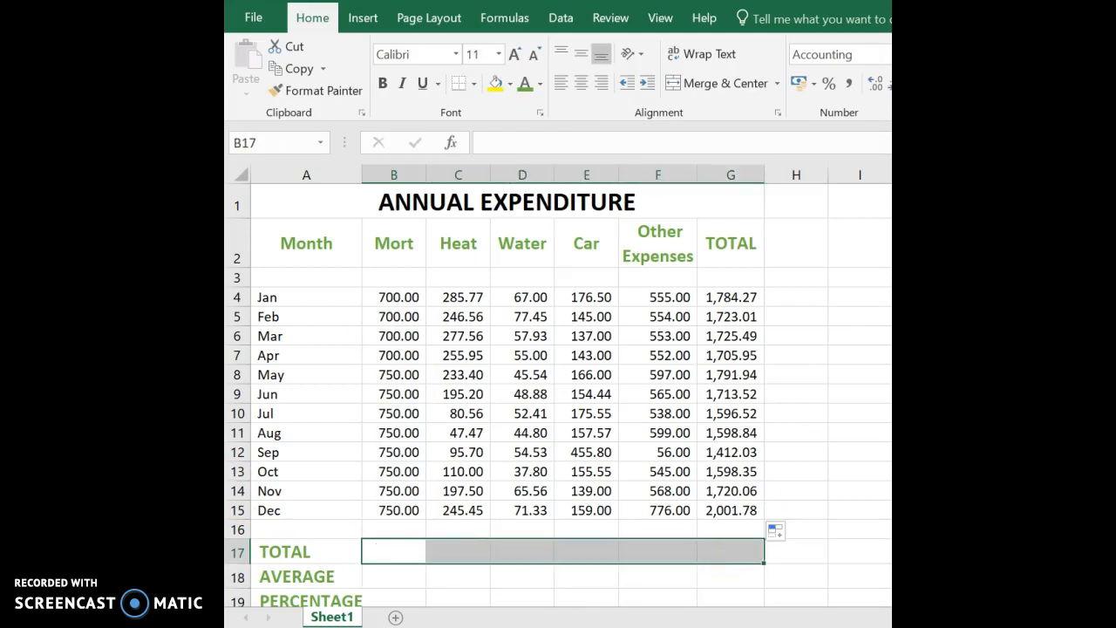
pyautogui.hotkey('alt', '=')
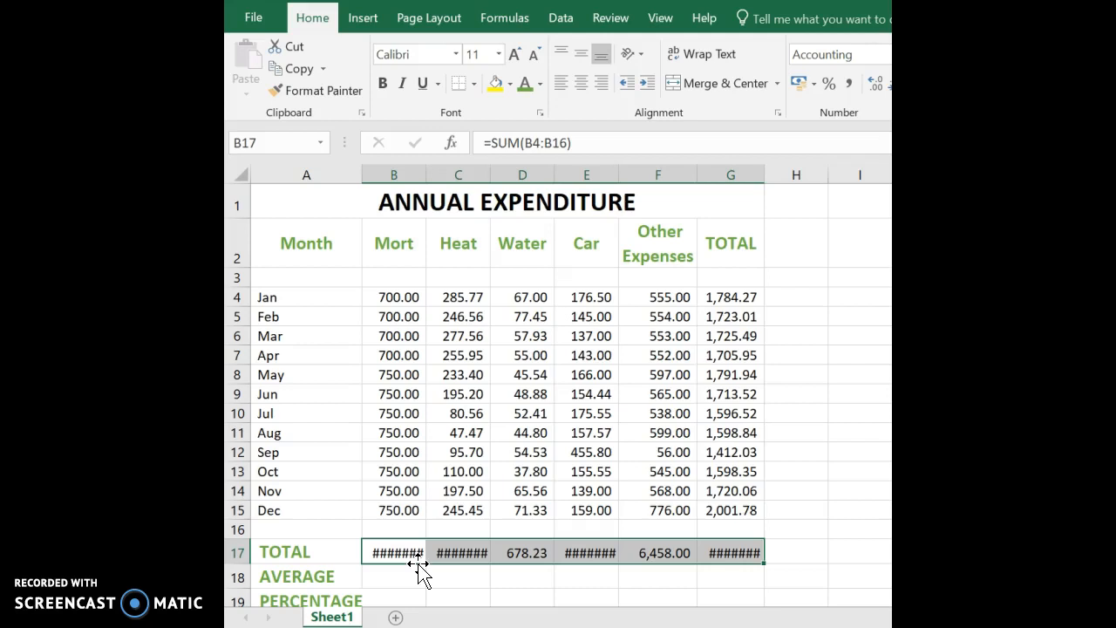
# AutoFit all worksheet columns, then review each column total from B17 to G17 (20,371.76).
pyautogui.click(239, 170)
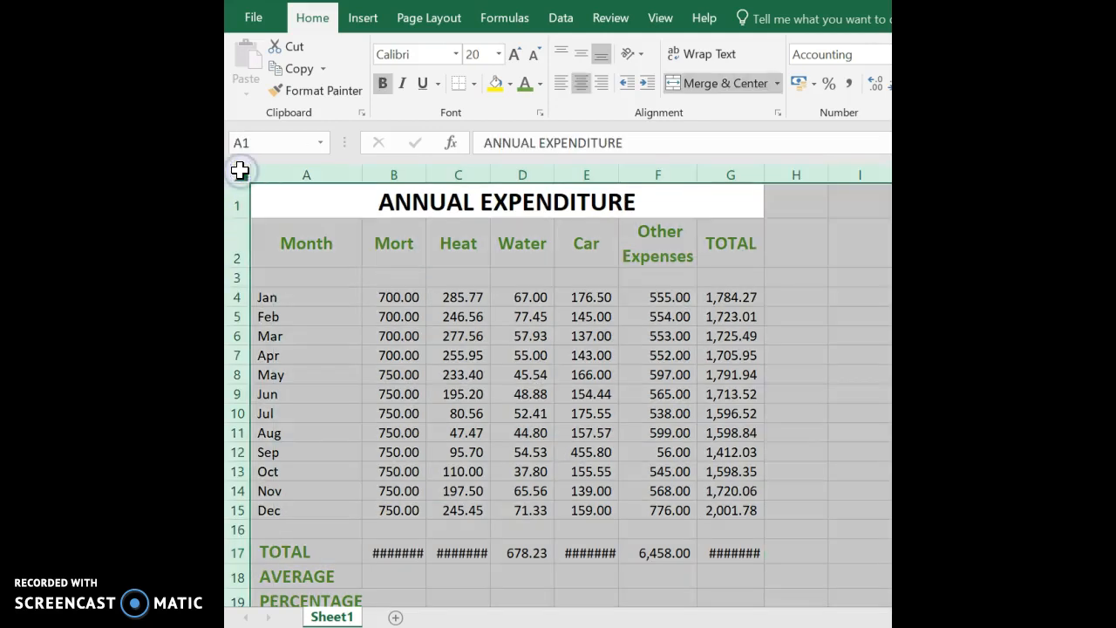
pyautogui.doubleClick(426, 170)
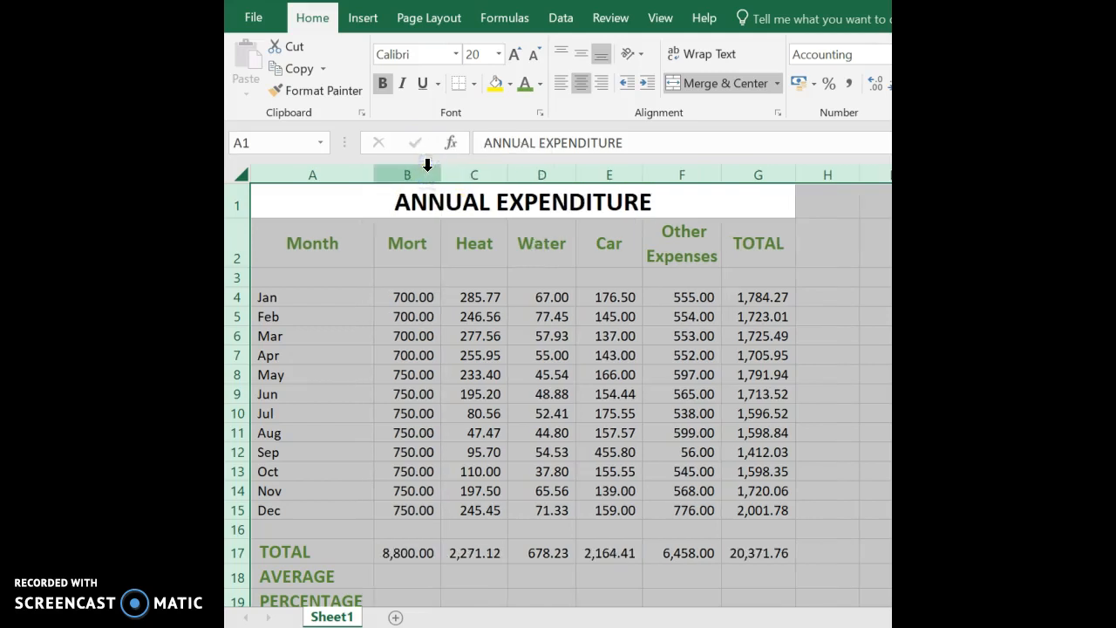
pyautogui.click(420, 553)
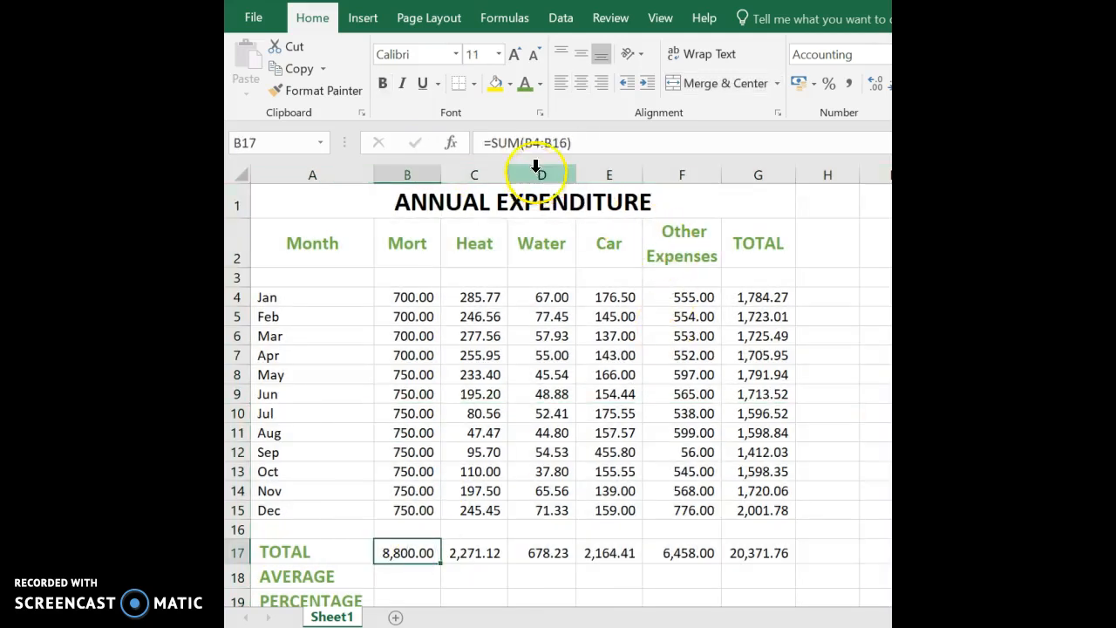
pyautogui.click(475, 556)
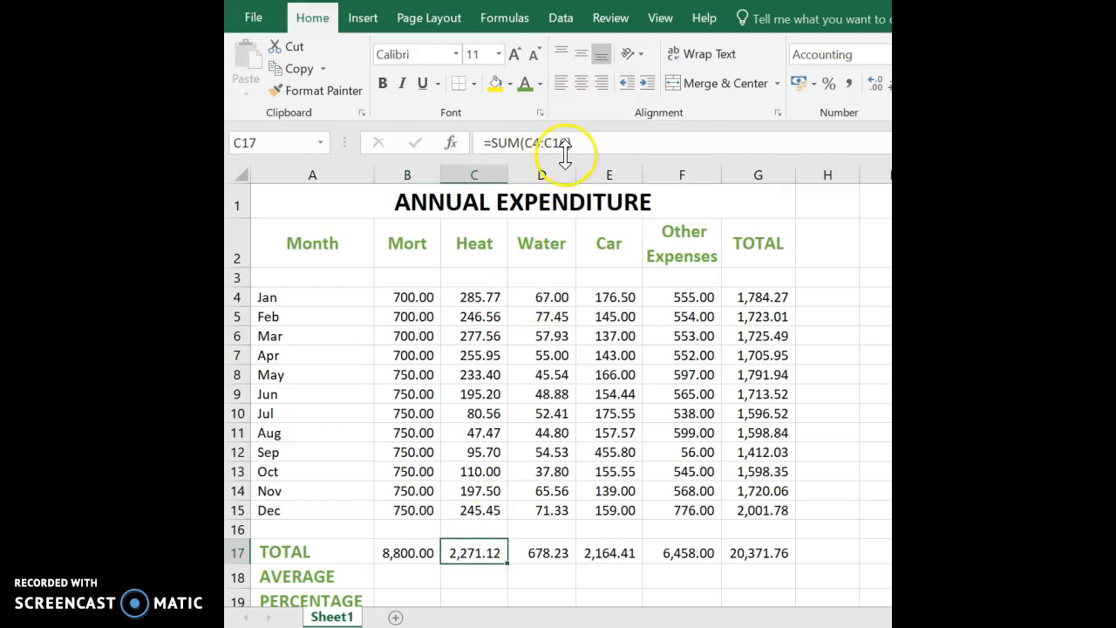
pyautogui.click(554, 558)
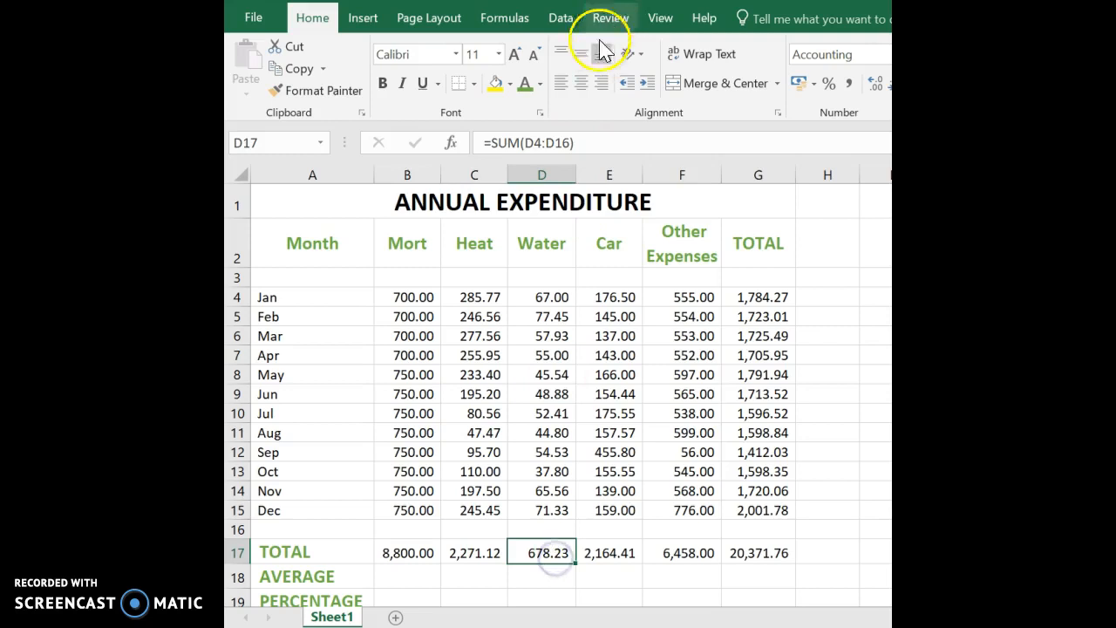
pyautogui.click(607, 551)
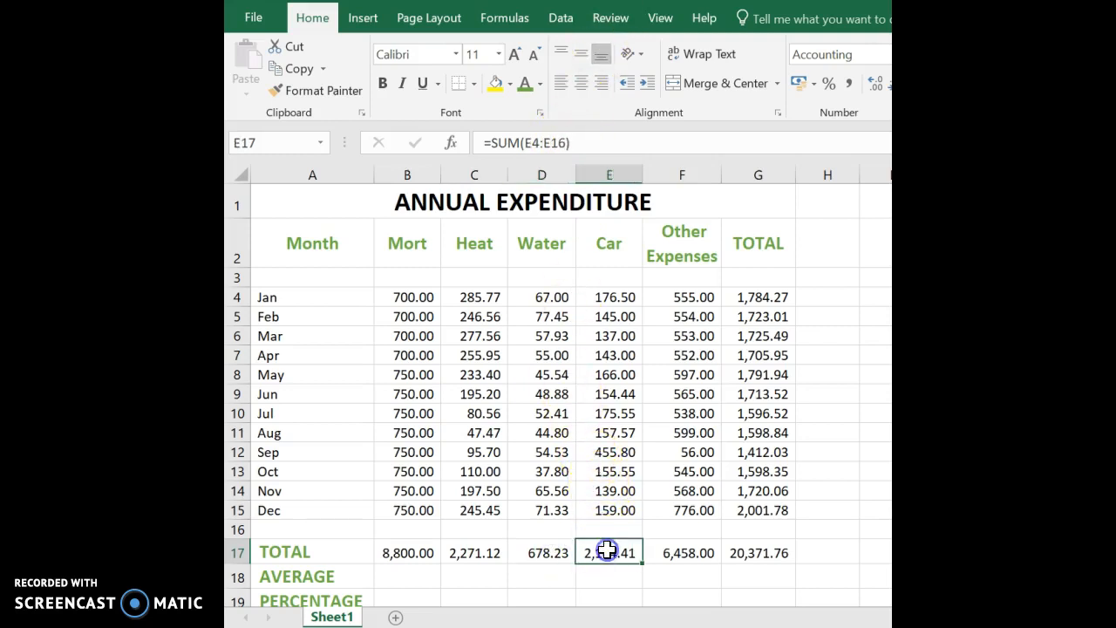
pyautogui.click(690, 552)
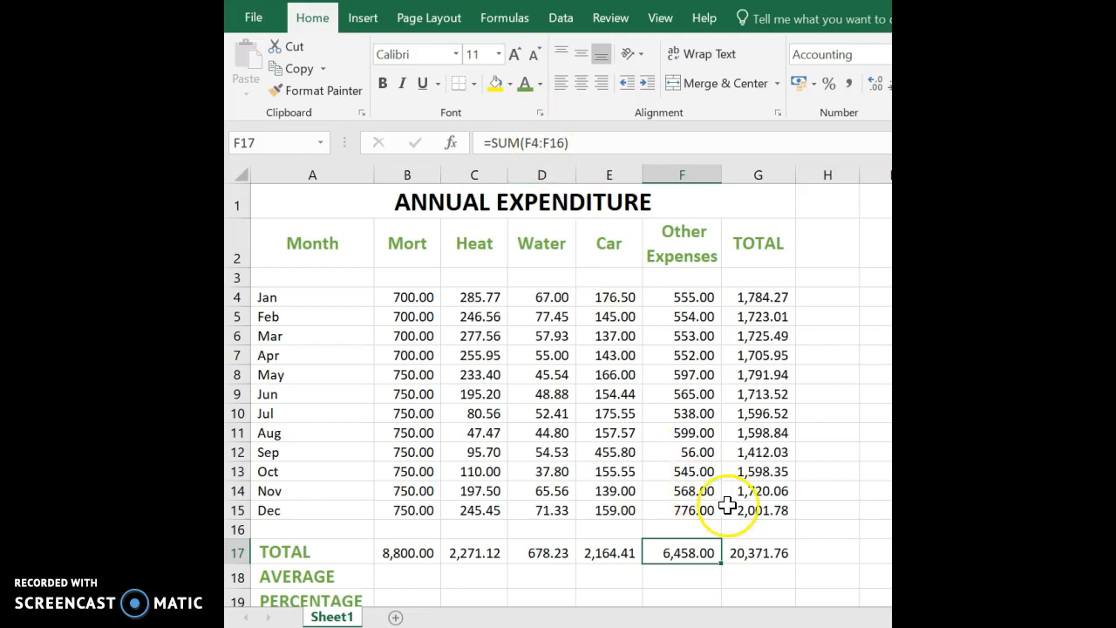
pyautogui.click(759, 553)
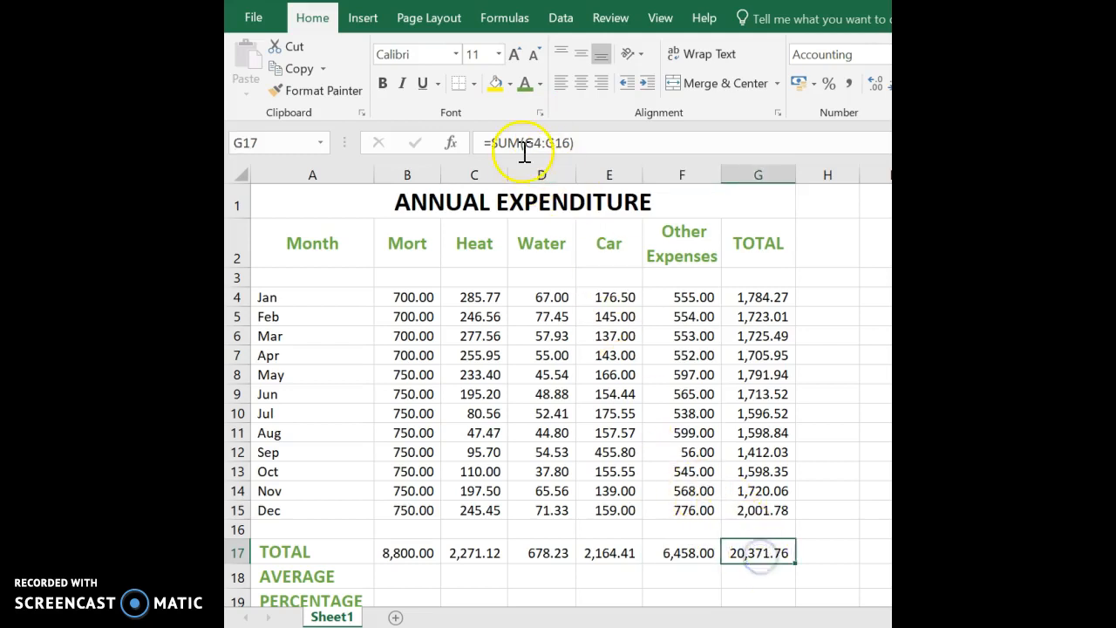